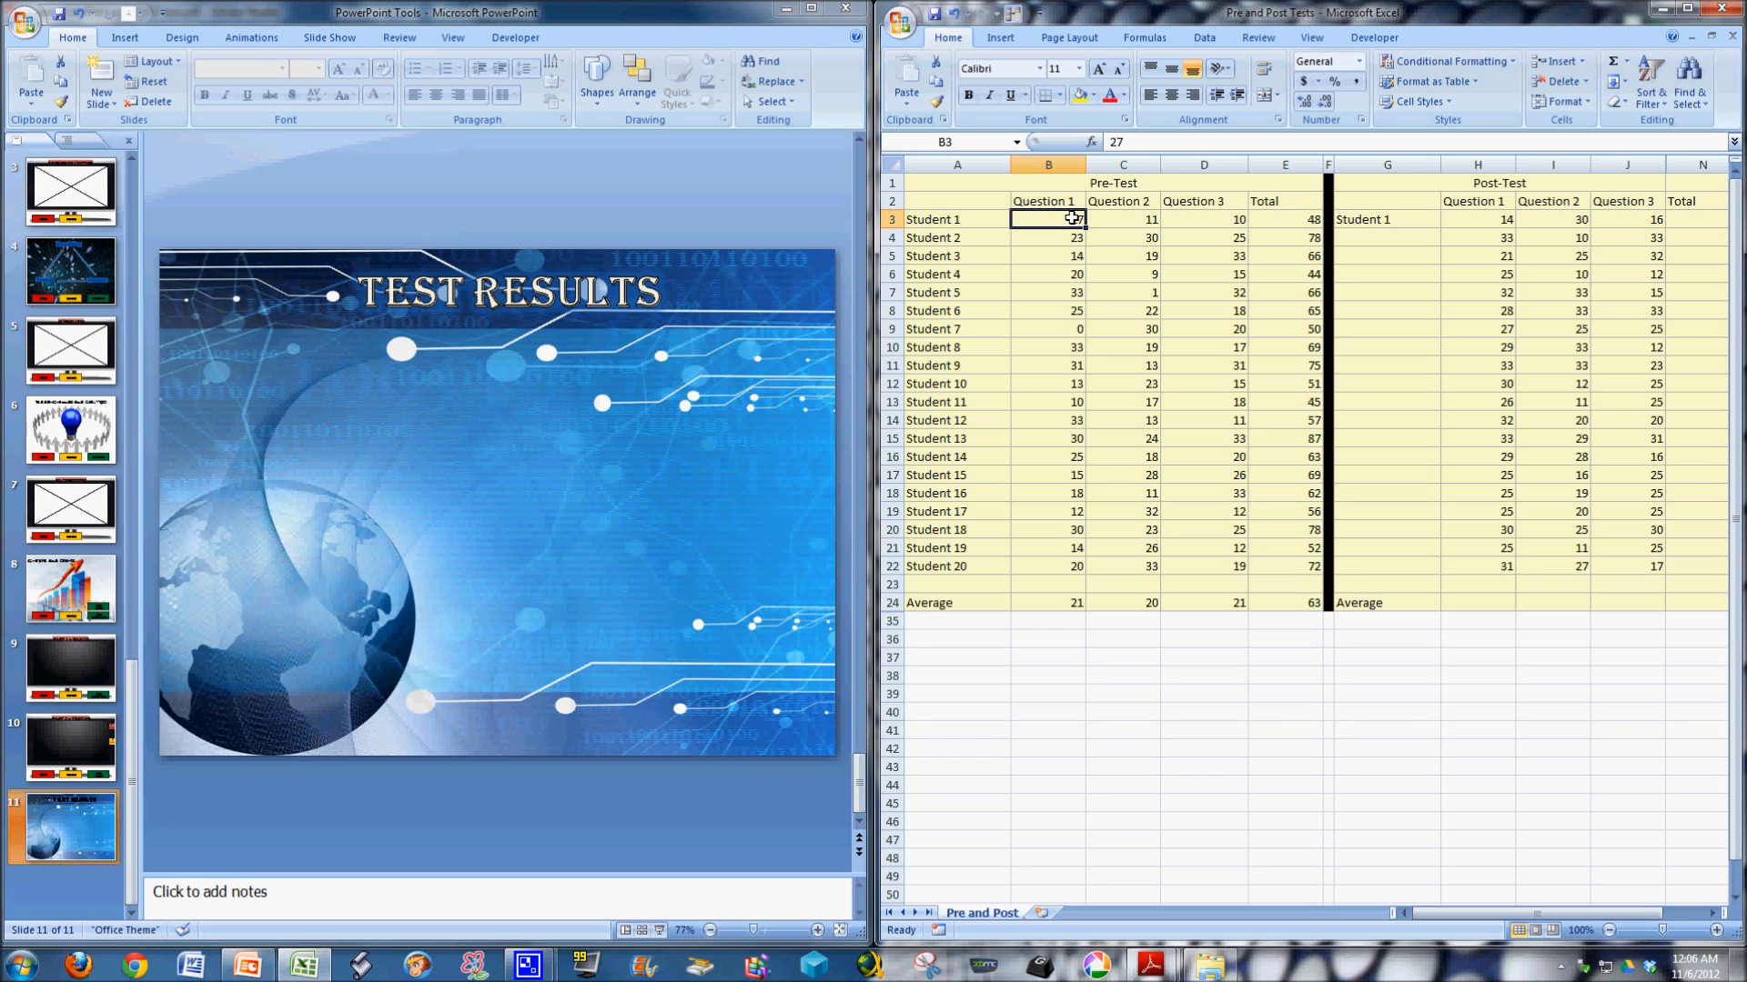
{"action": "left_click", "coordinate": [1124, 221]}
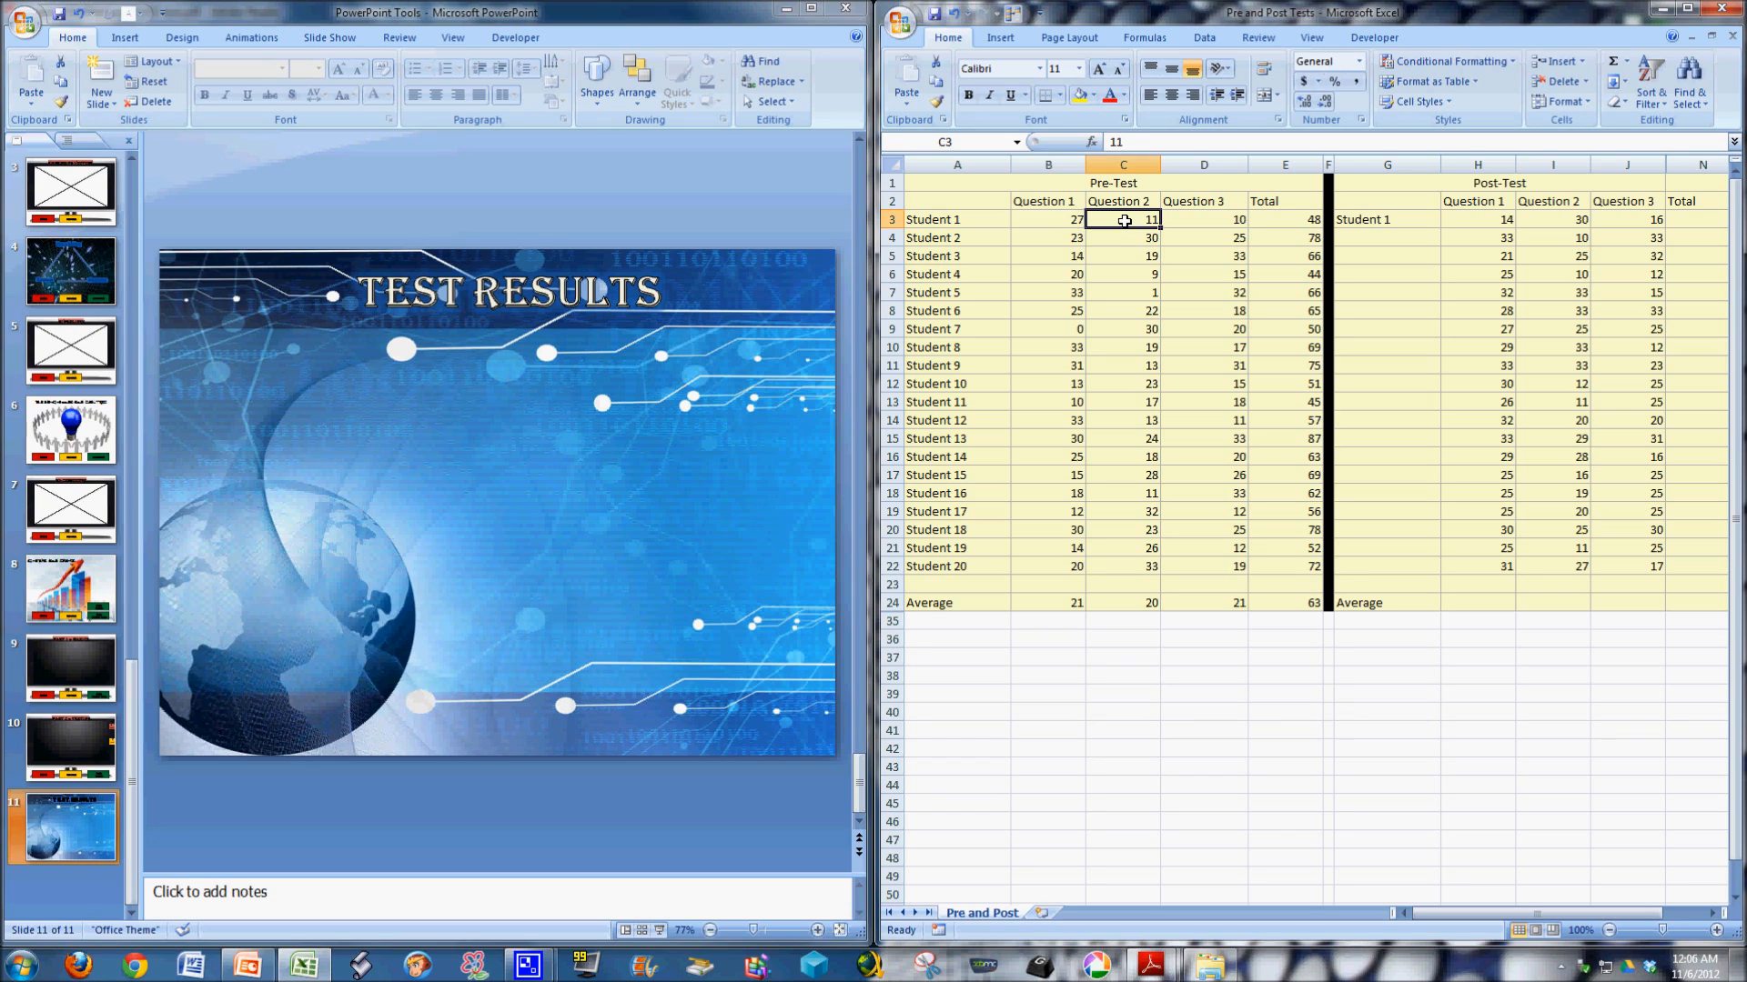
{"action": "left_click", "coordinate": [1224, 220]}
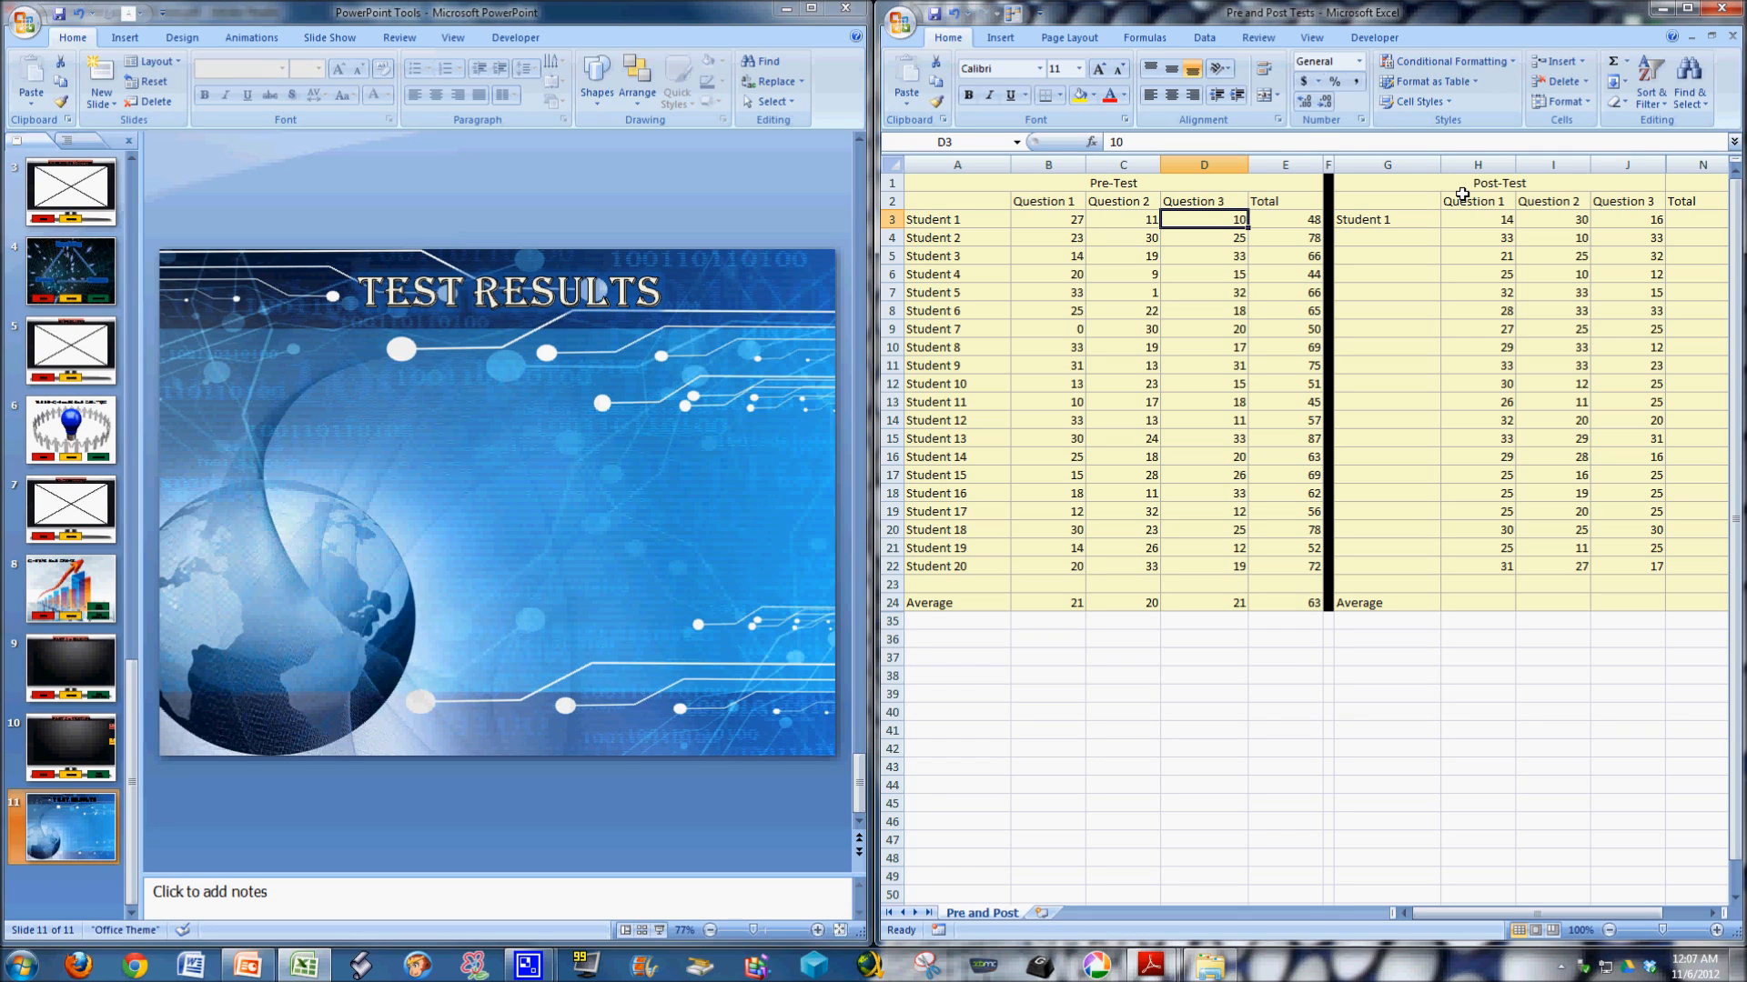
Fill the Post-Test student labels down from Student 1 in G3 to Student 20 in G22.
{"action": "left_click", "coordinate": [1419, 220]}
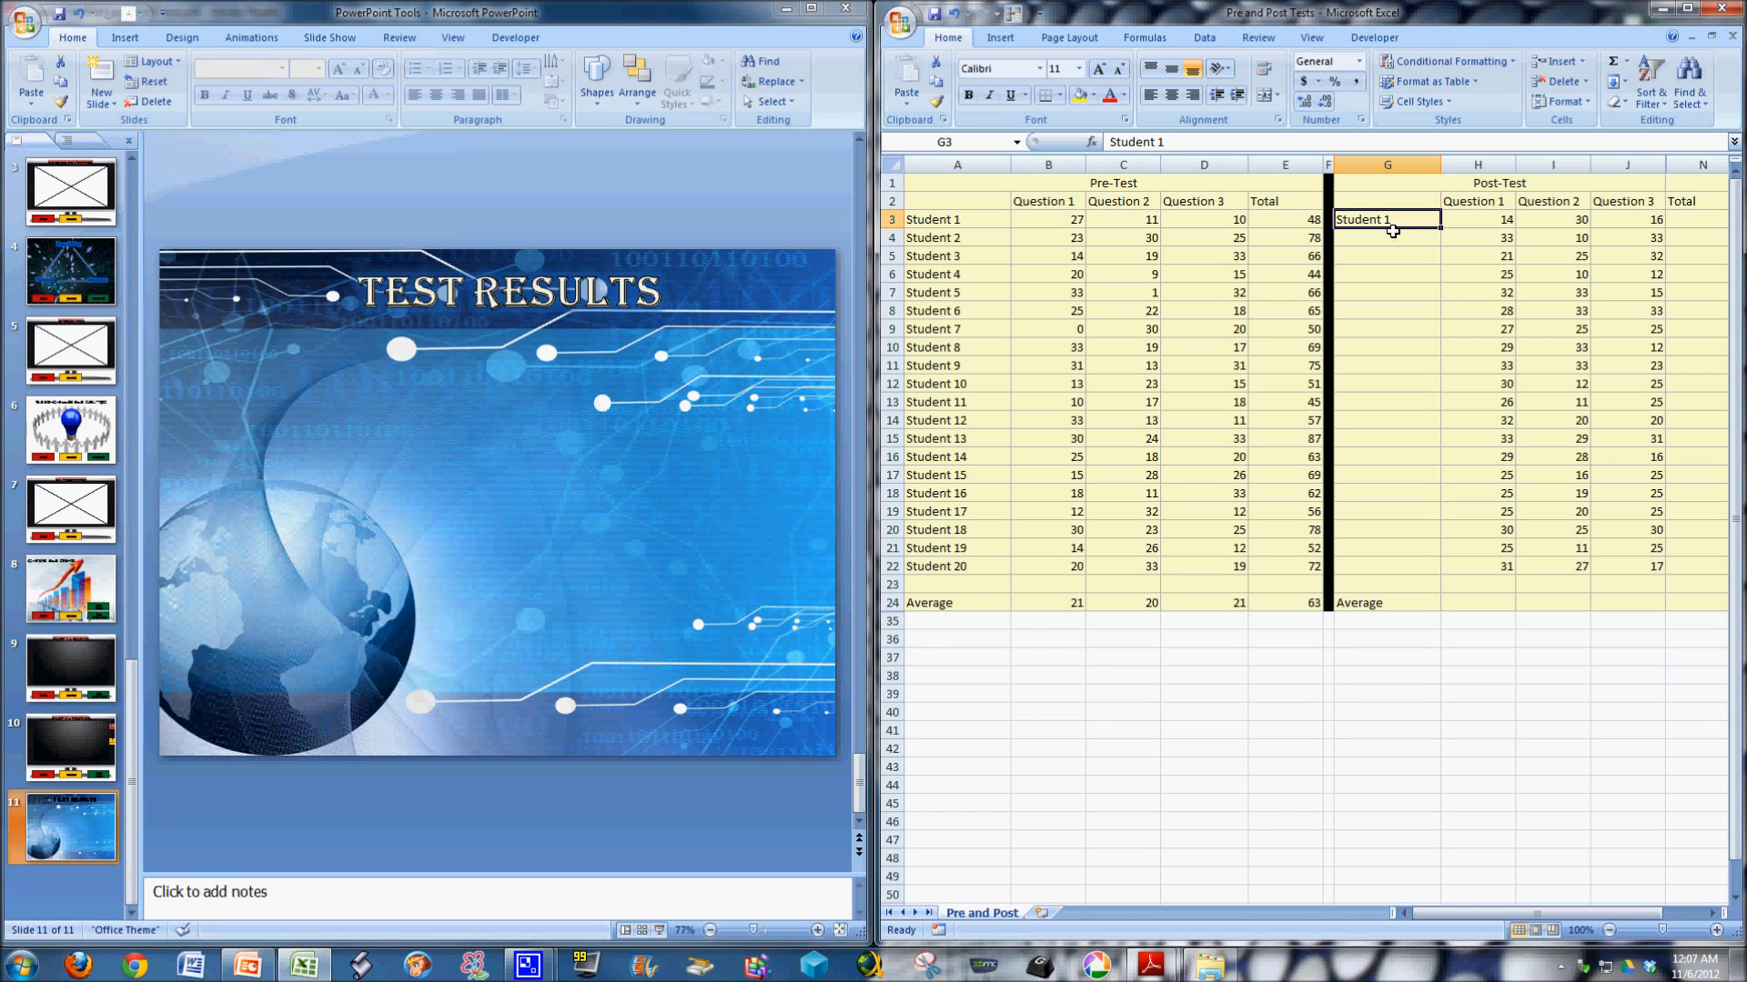
{"action": "left_click", "coordinate": [1393, 235]}
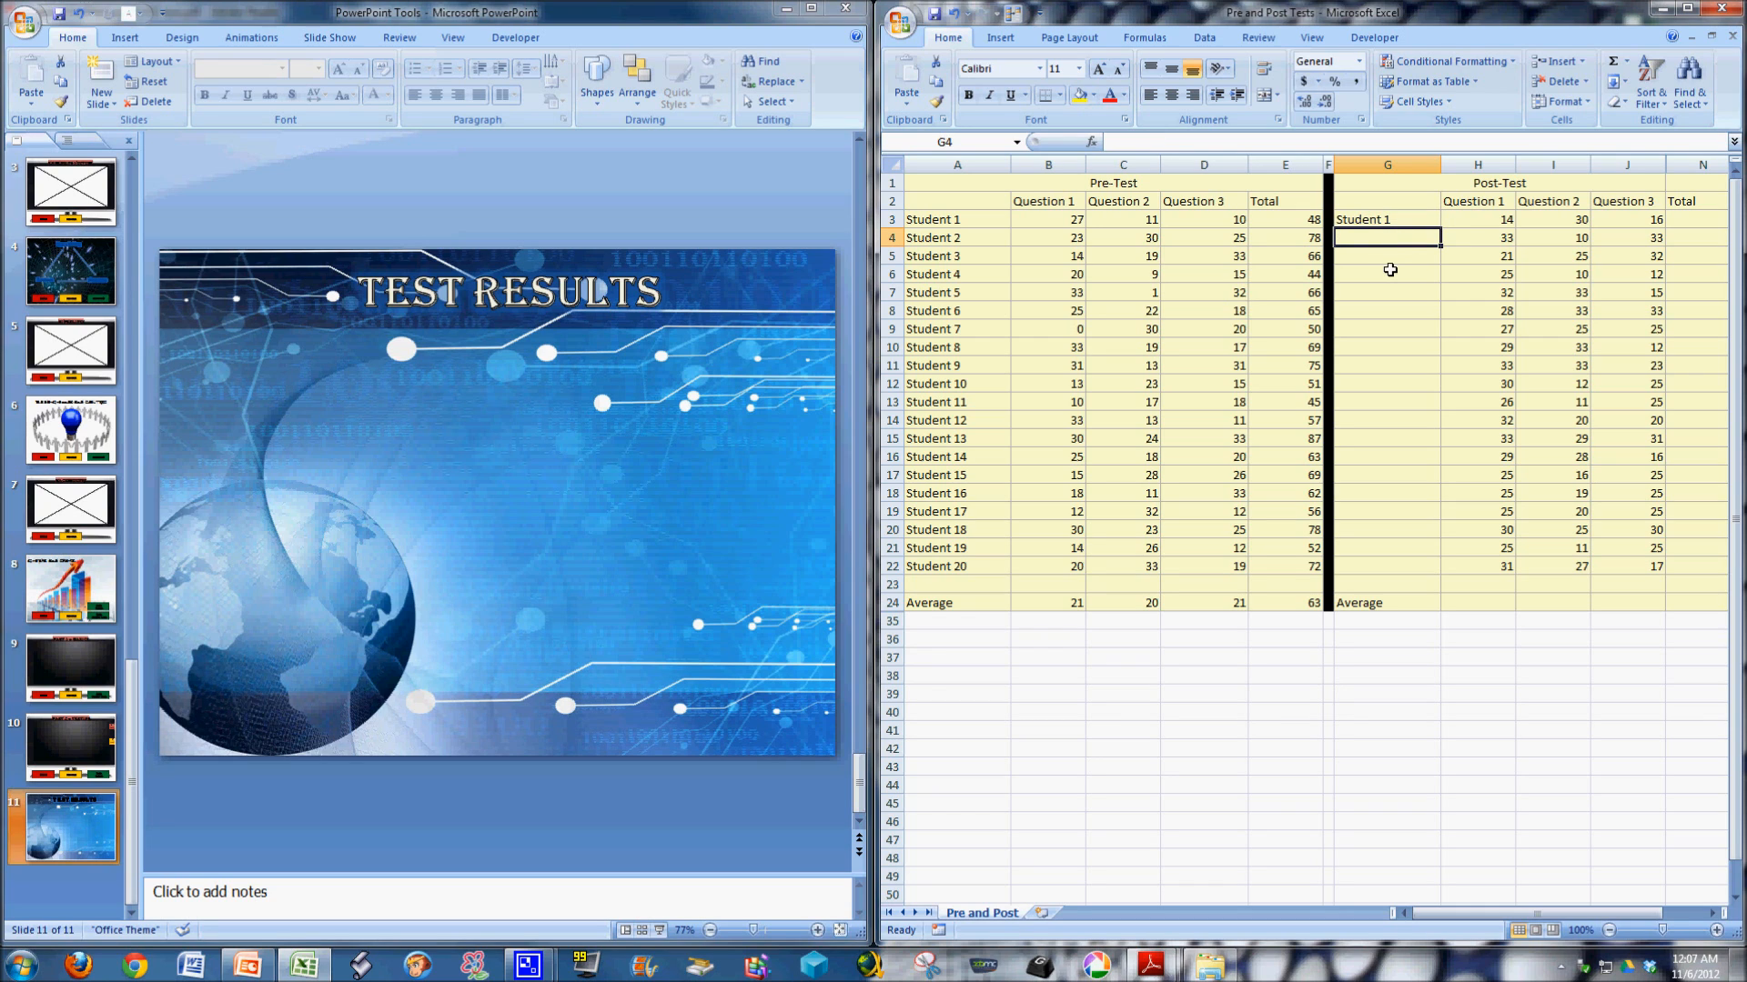
{"action": "left_click", "coordinate": [1408, 224]}
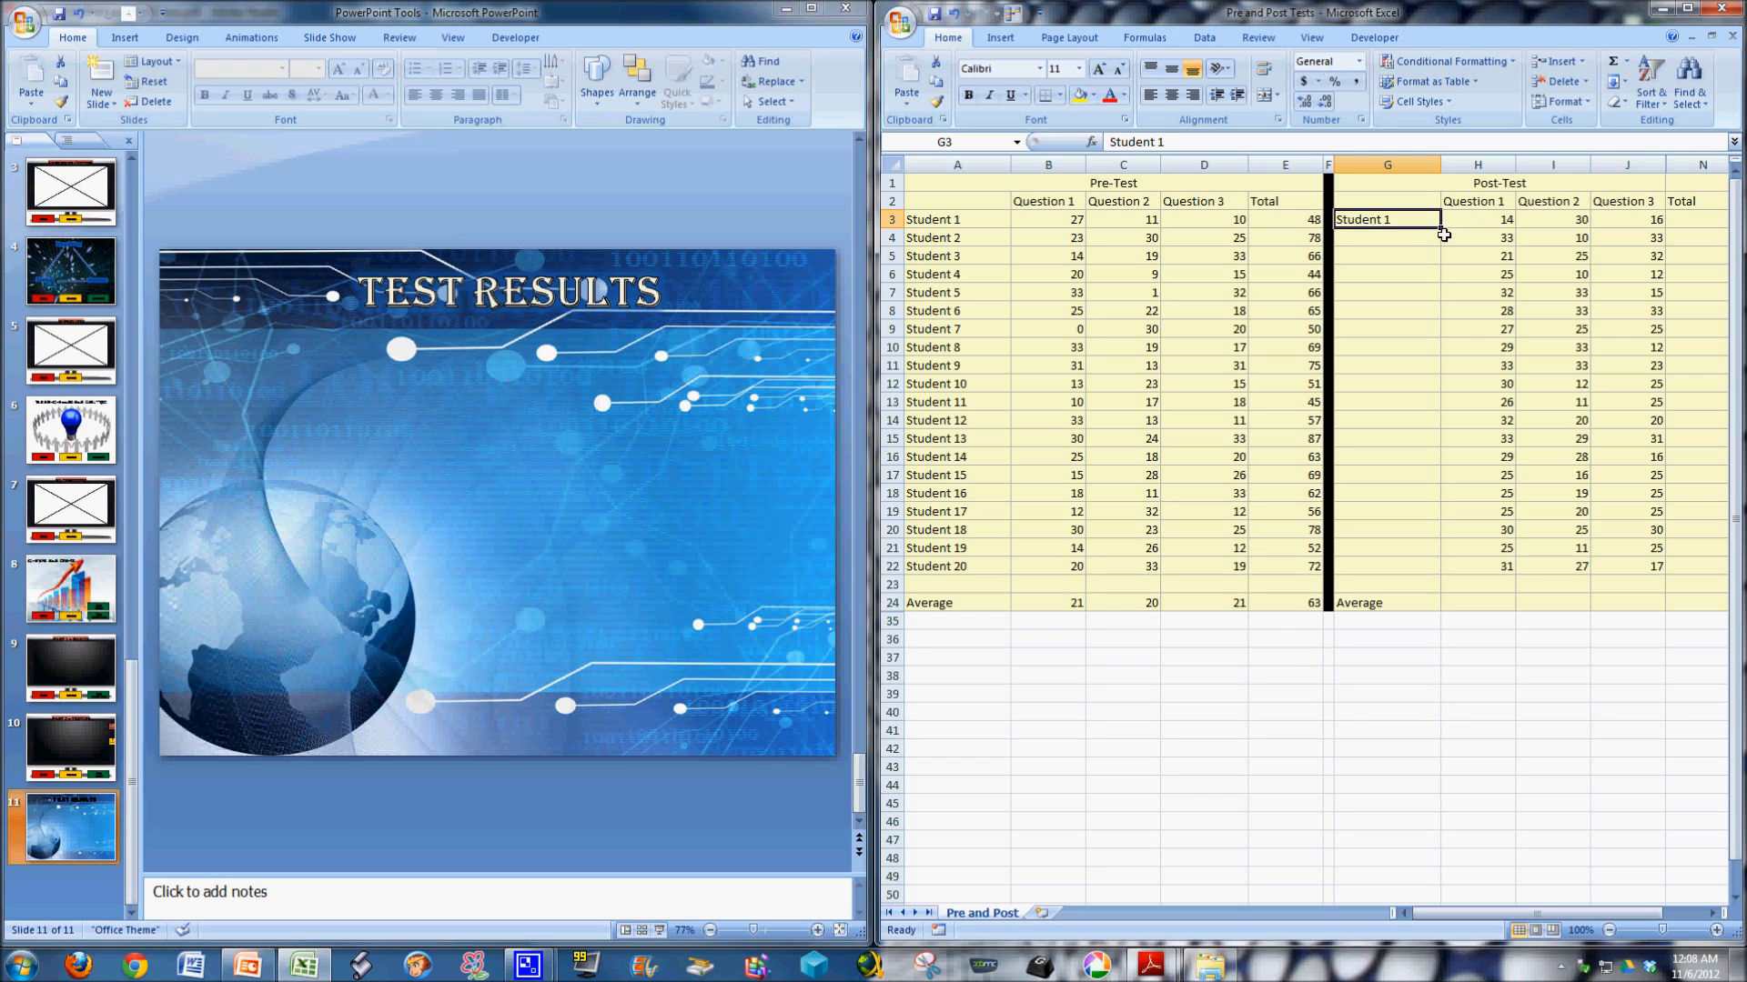
{"action": "left_click_drag", "start_coordinate": [1441, 228], "coordinate": [1445, 570]}
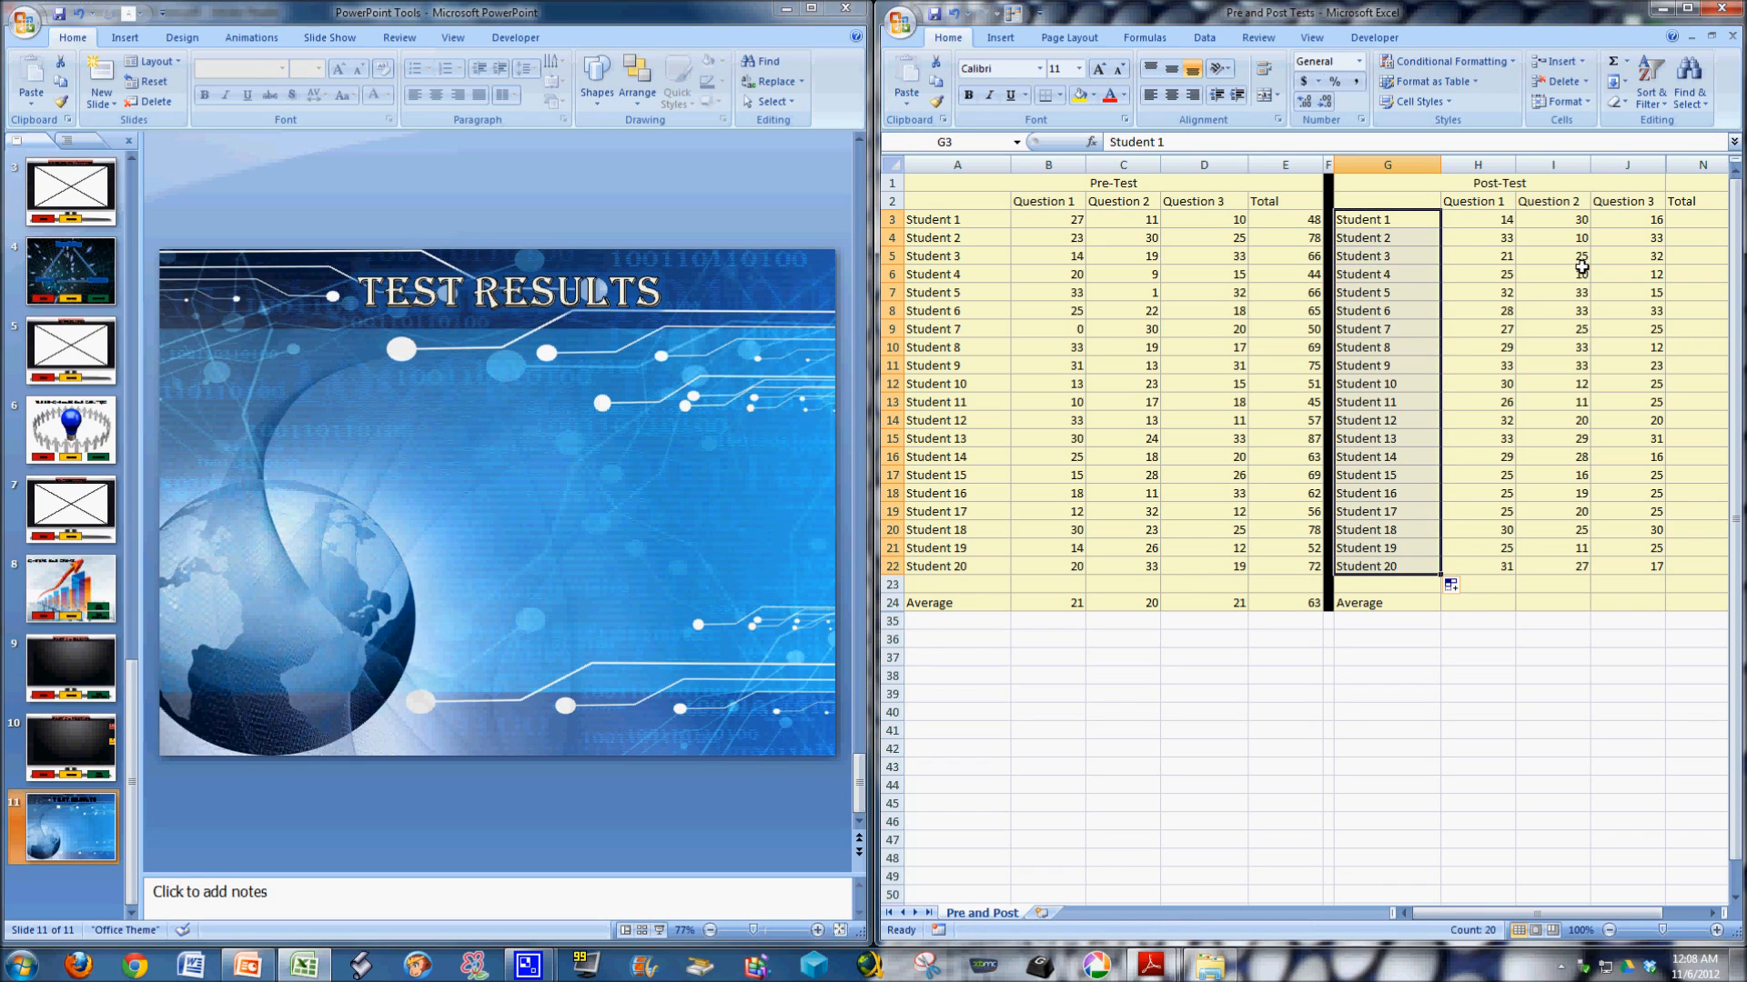
Total Student 1's post-test scores in N3 with a SUM of H3:J3 and fill the formula down through Student 20.
{"action": "left_click", "coordinate": [1680, 220]}
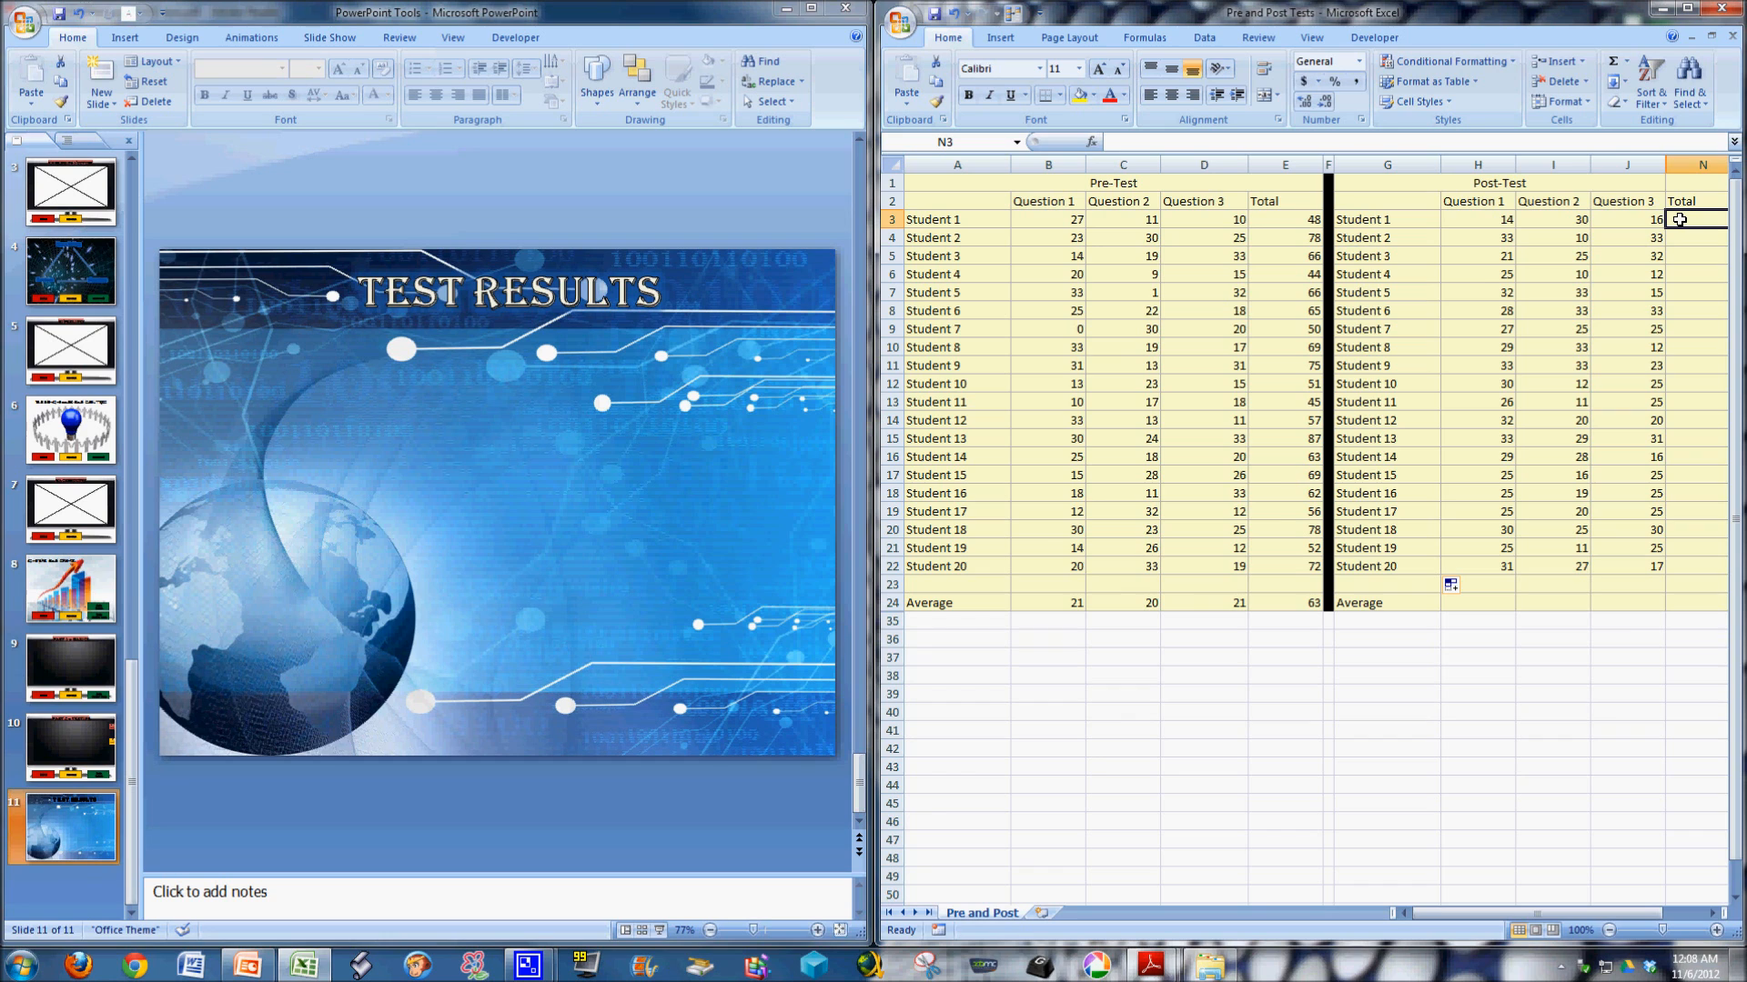
{"action": "type", "text": "="}
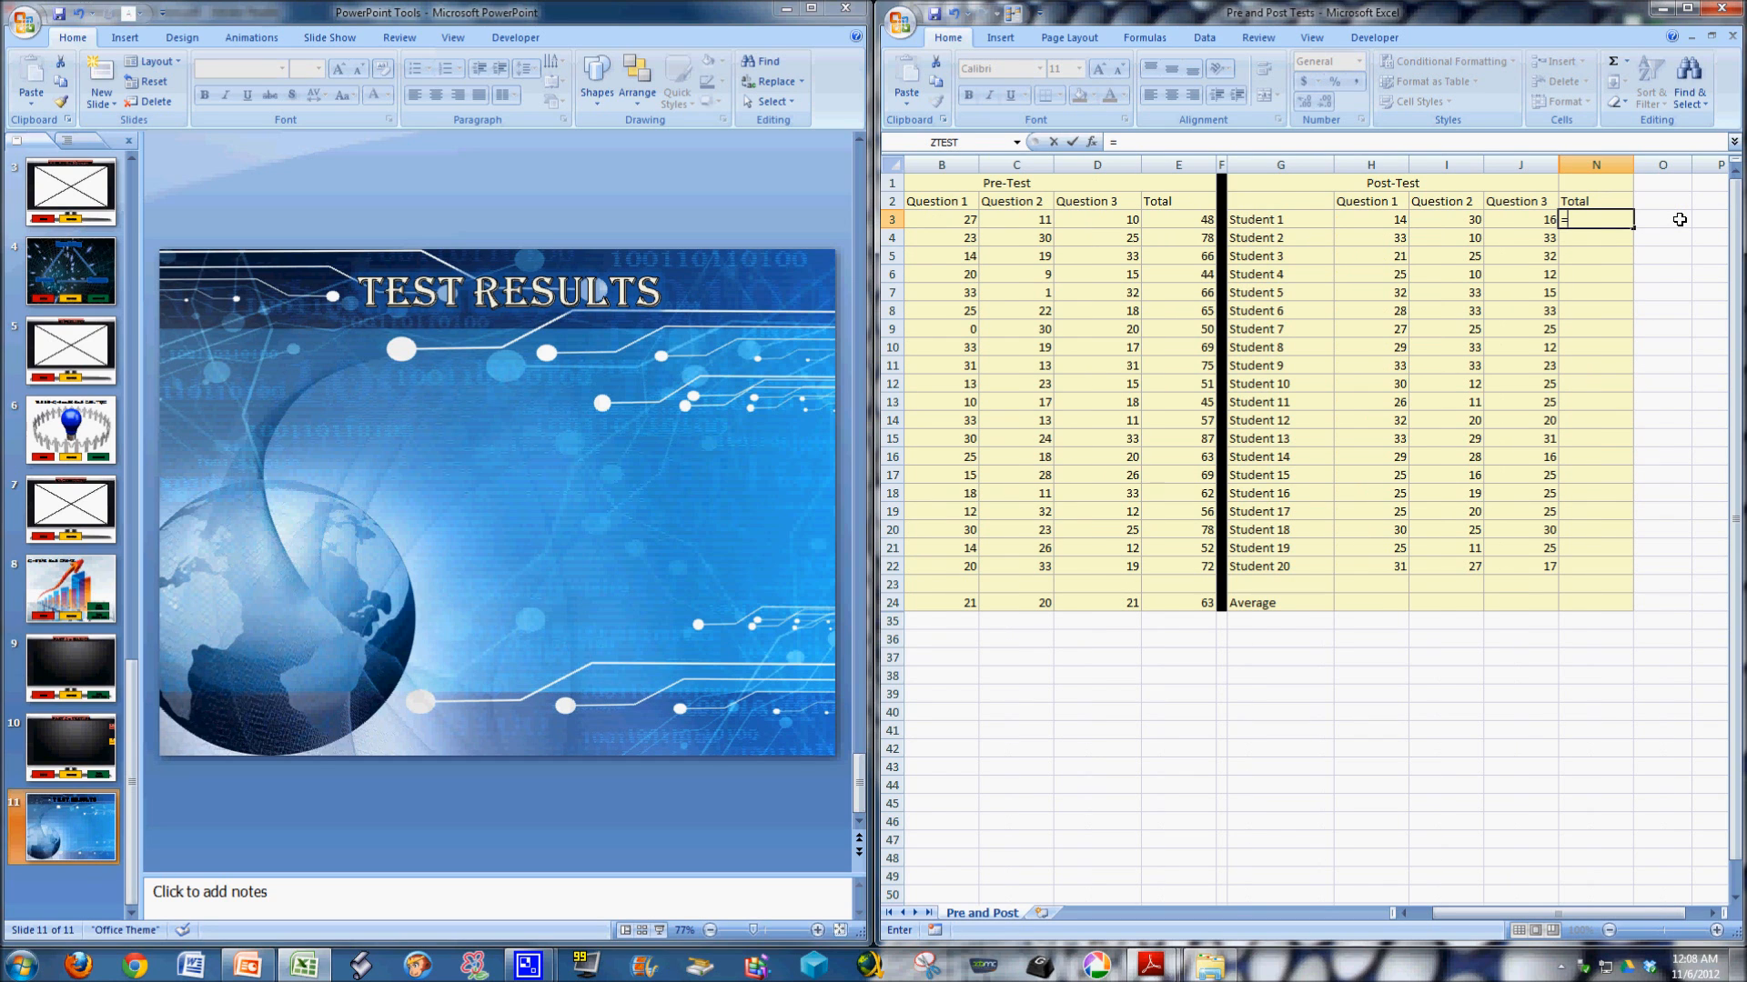
{"action": "type", "text": "sum"}
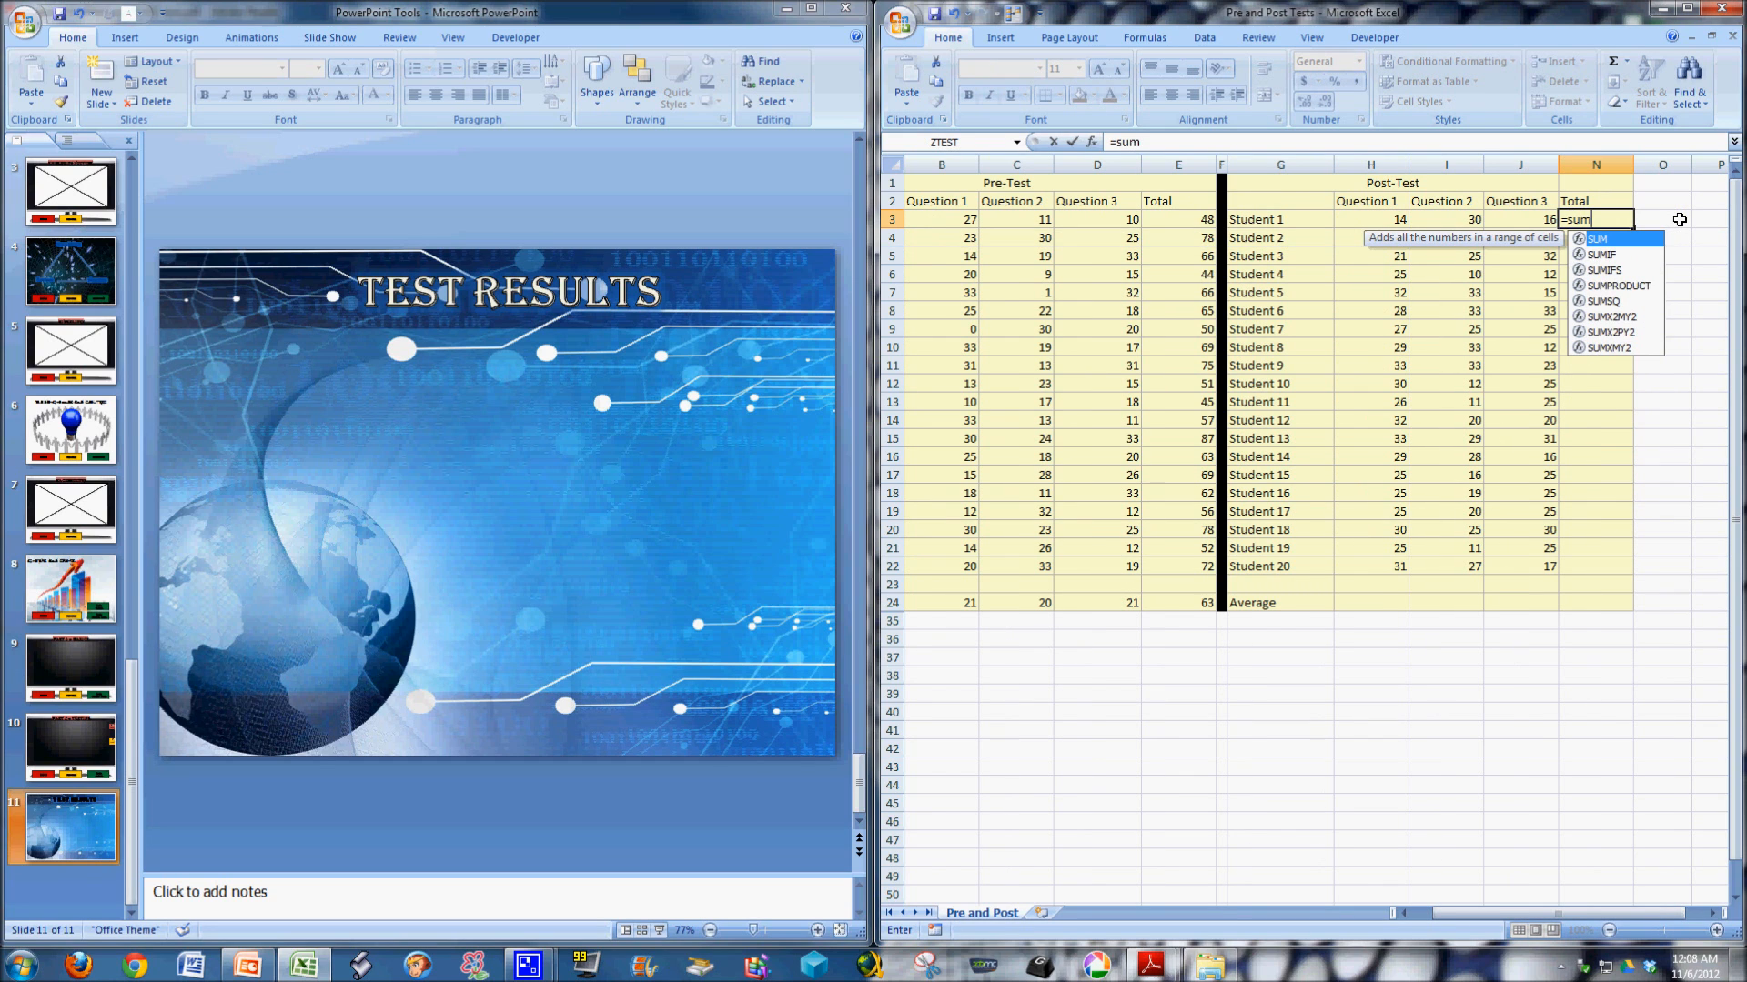
{"action": "type", "text": "("}
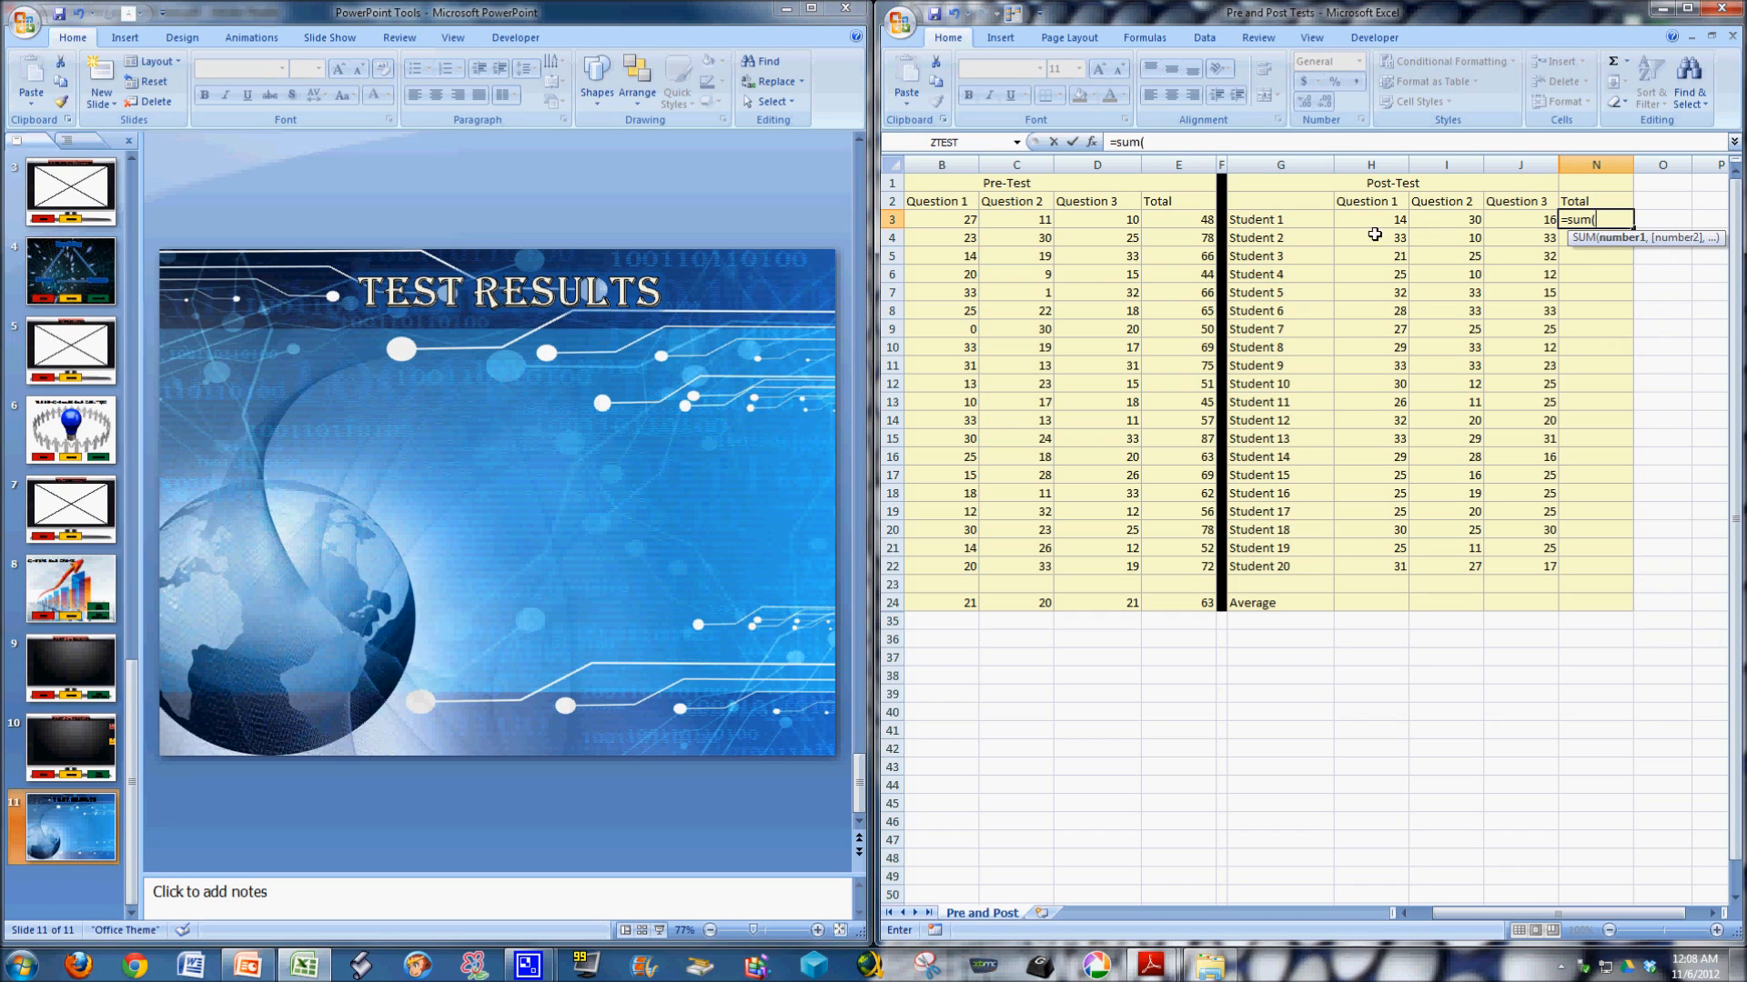
{"action": "left_click_drag", "start_coordinate": [1382, 219], "coordinate": [1505, 221]}
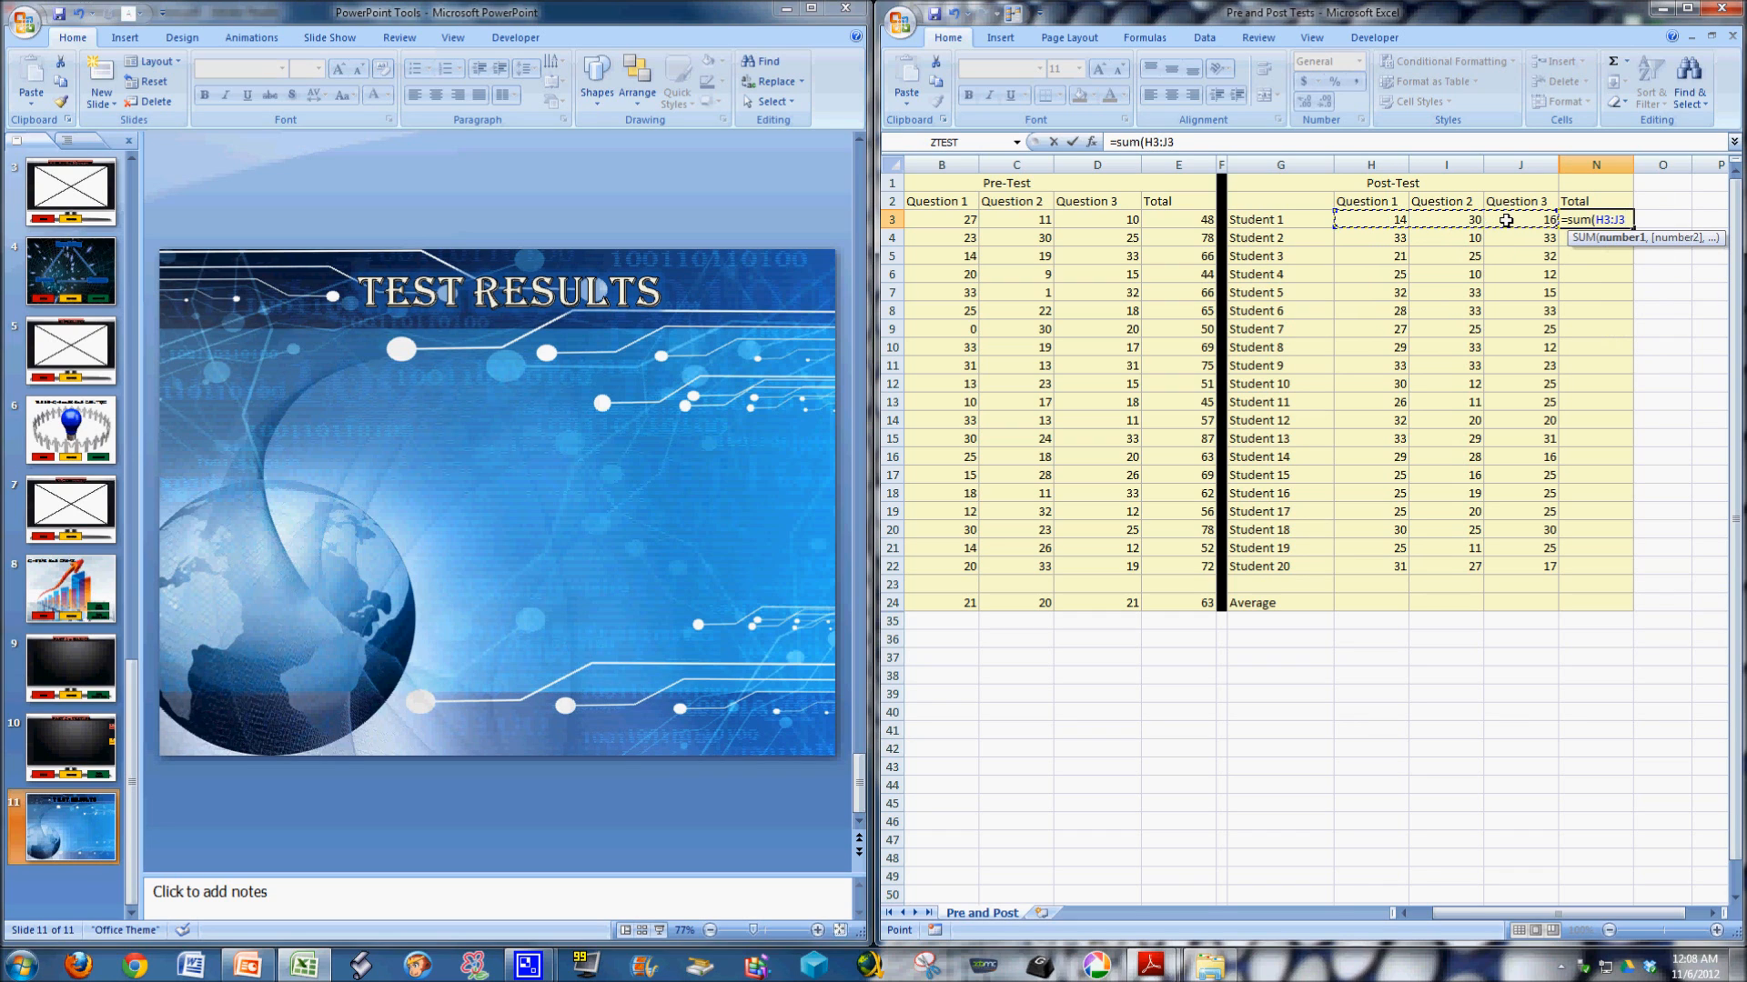
{"action": "key", "text": "Return"}
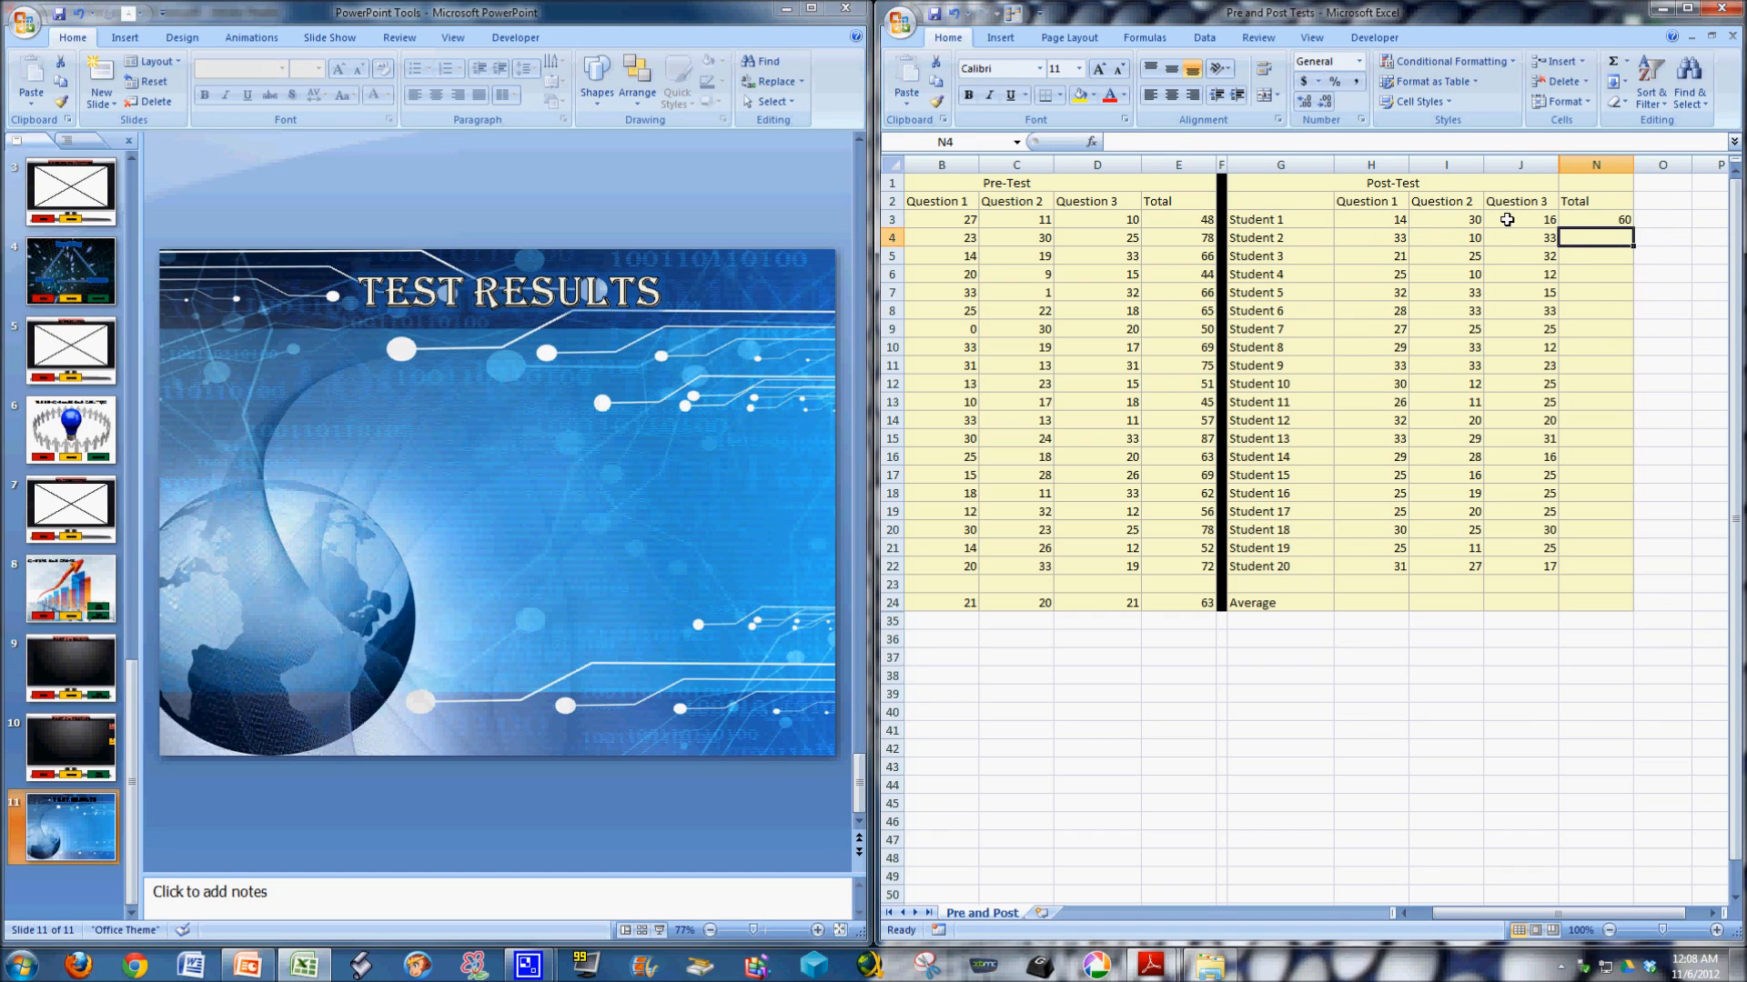
{"action": "left_click", "coordinate": [1606, 220]}
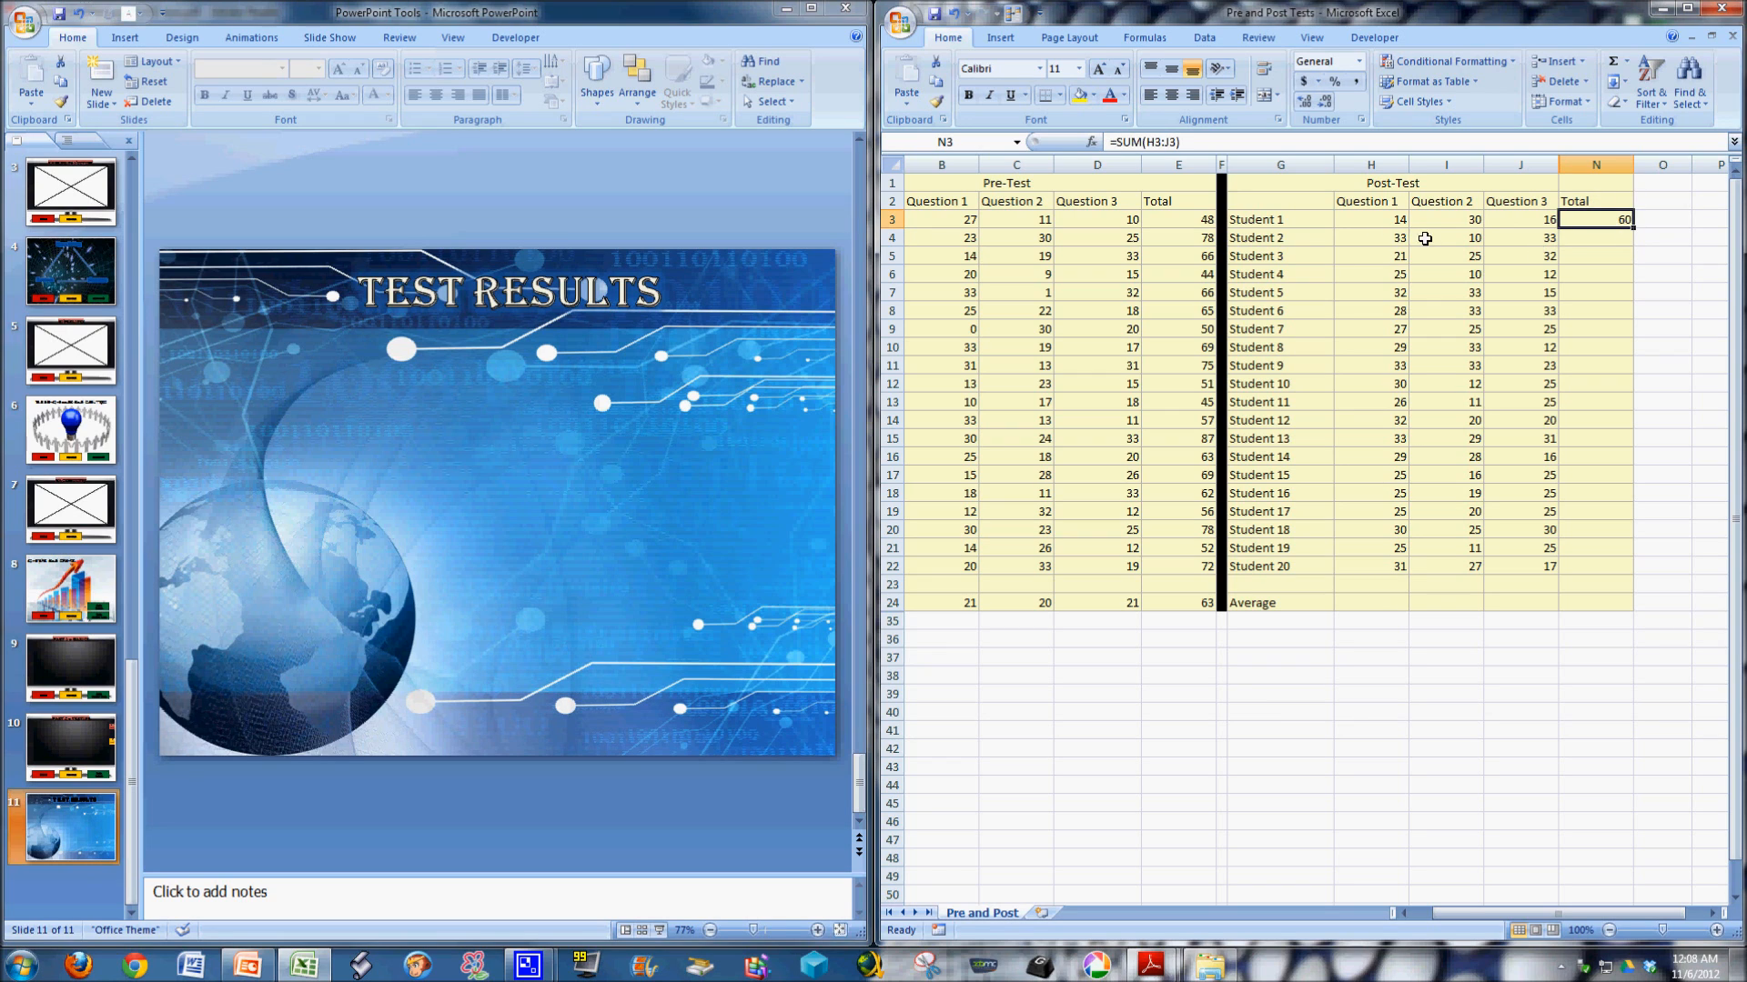
{"action": "left_click_drag", "start_coordinate": [1634, 228], "coordinate": [1624, 572]}
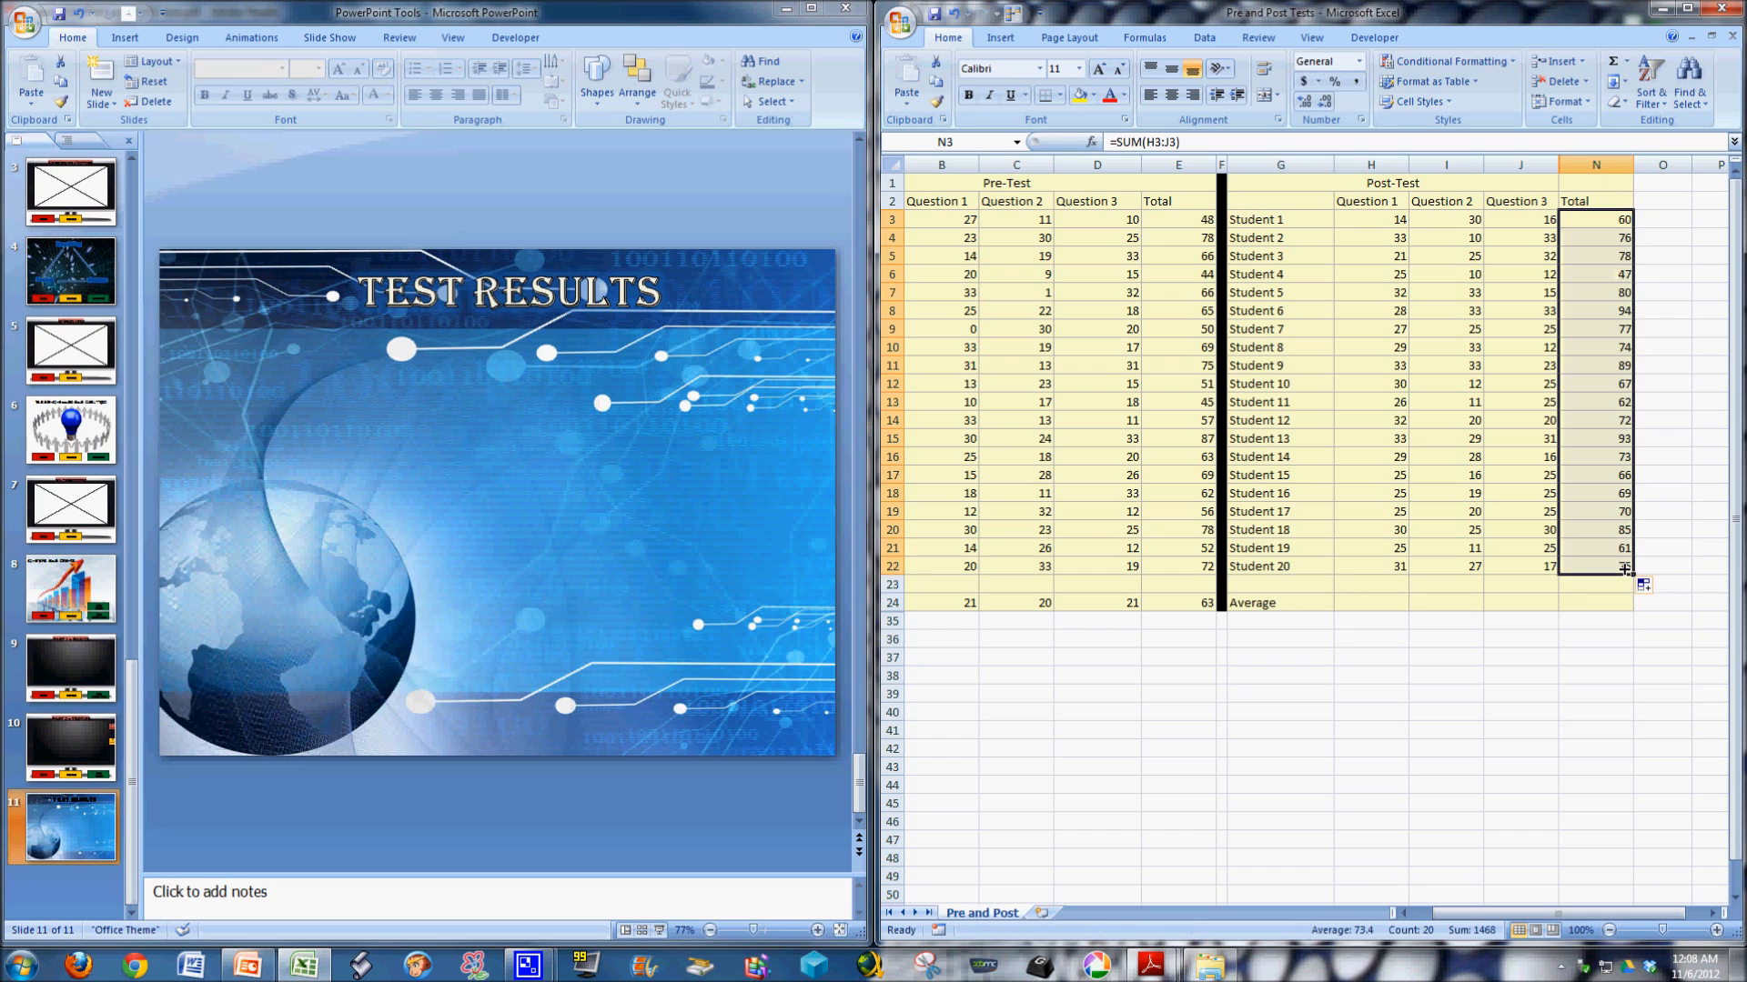
Enter an AVERAGE formula for H3:H22 in the Post-Test Question 1 average cell, H24.
{"action": "left_click", "coordinate": [1350, 603]}
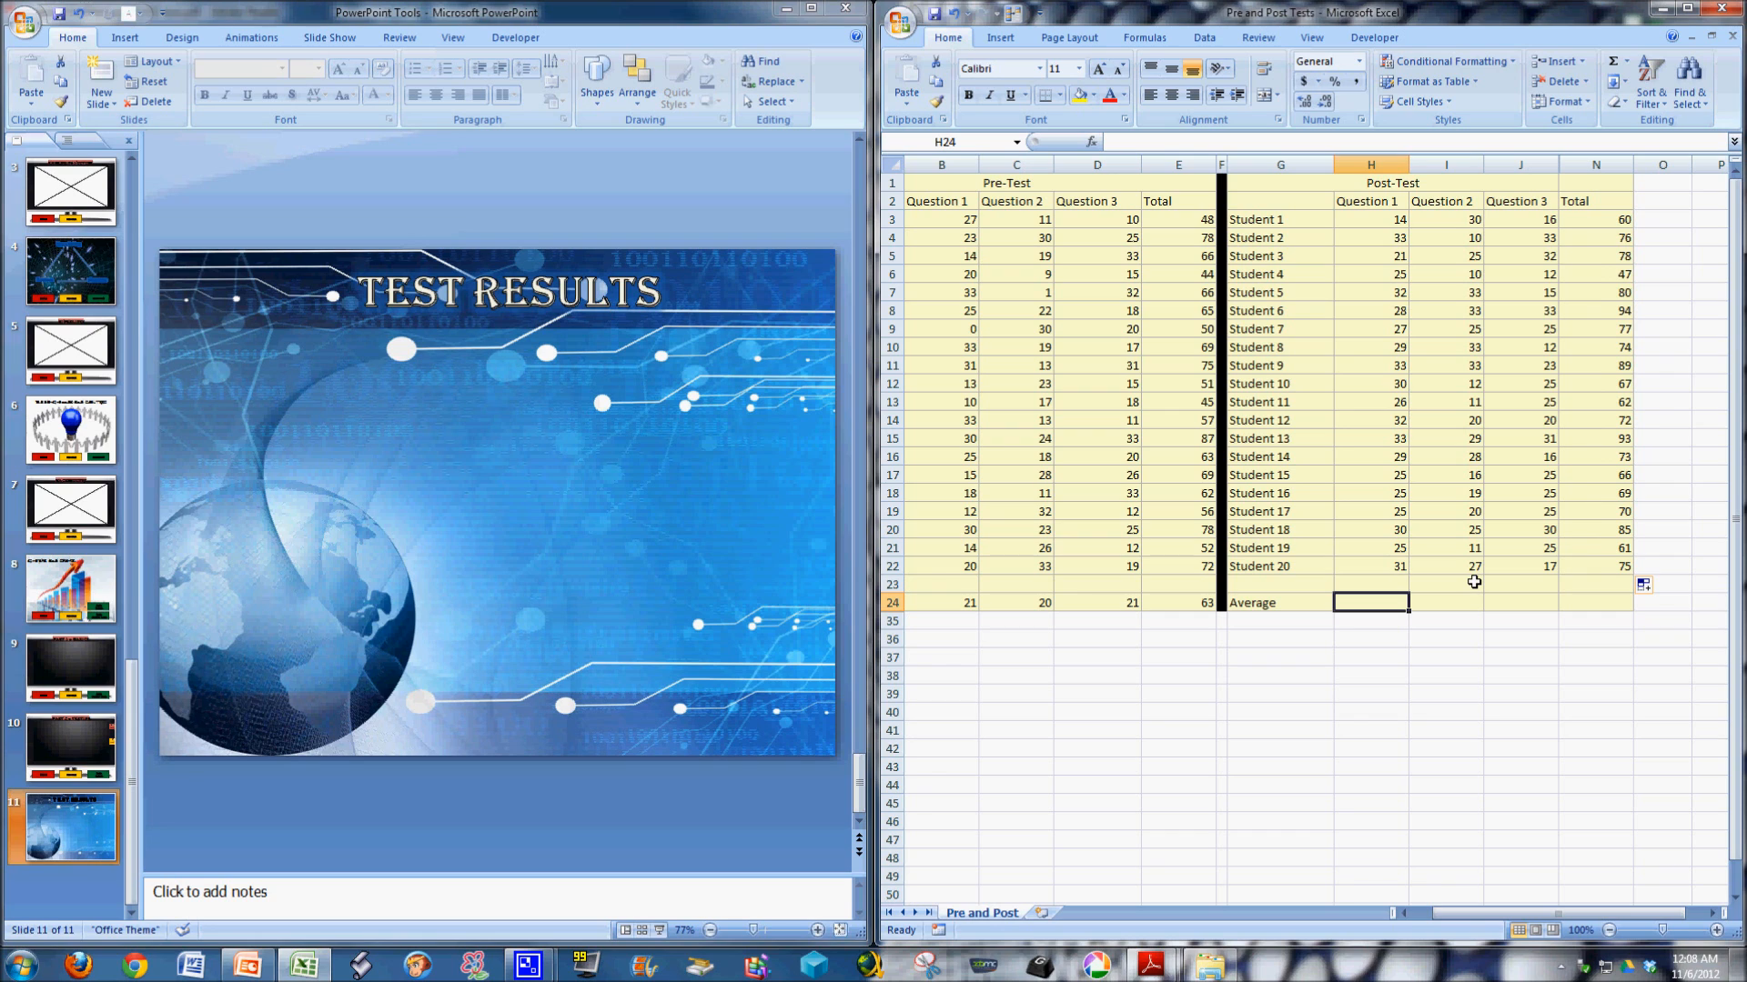
{"action": "type", "text": "=average"}
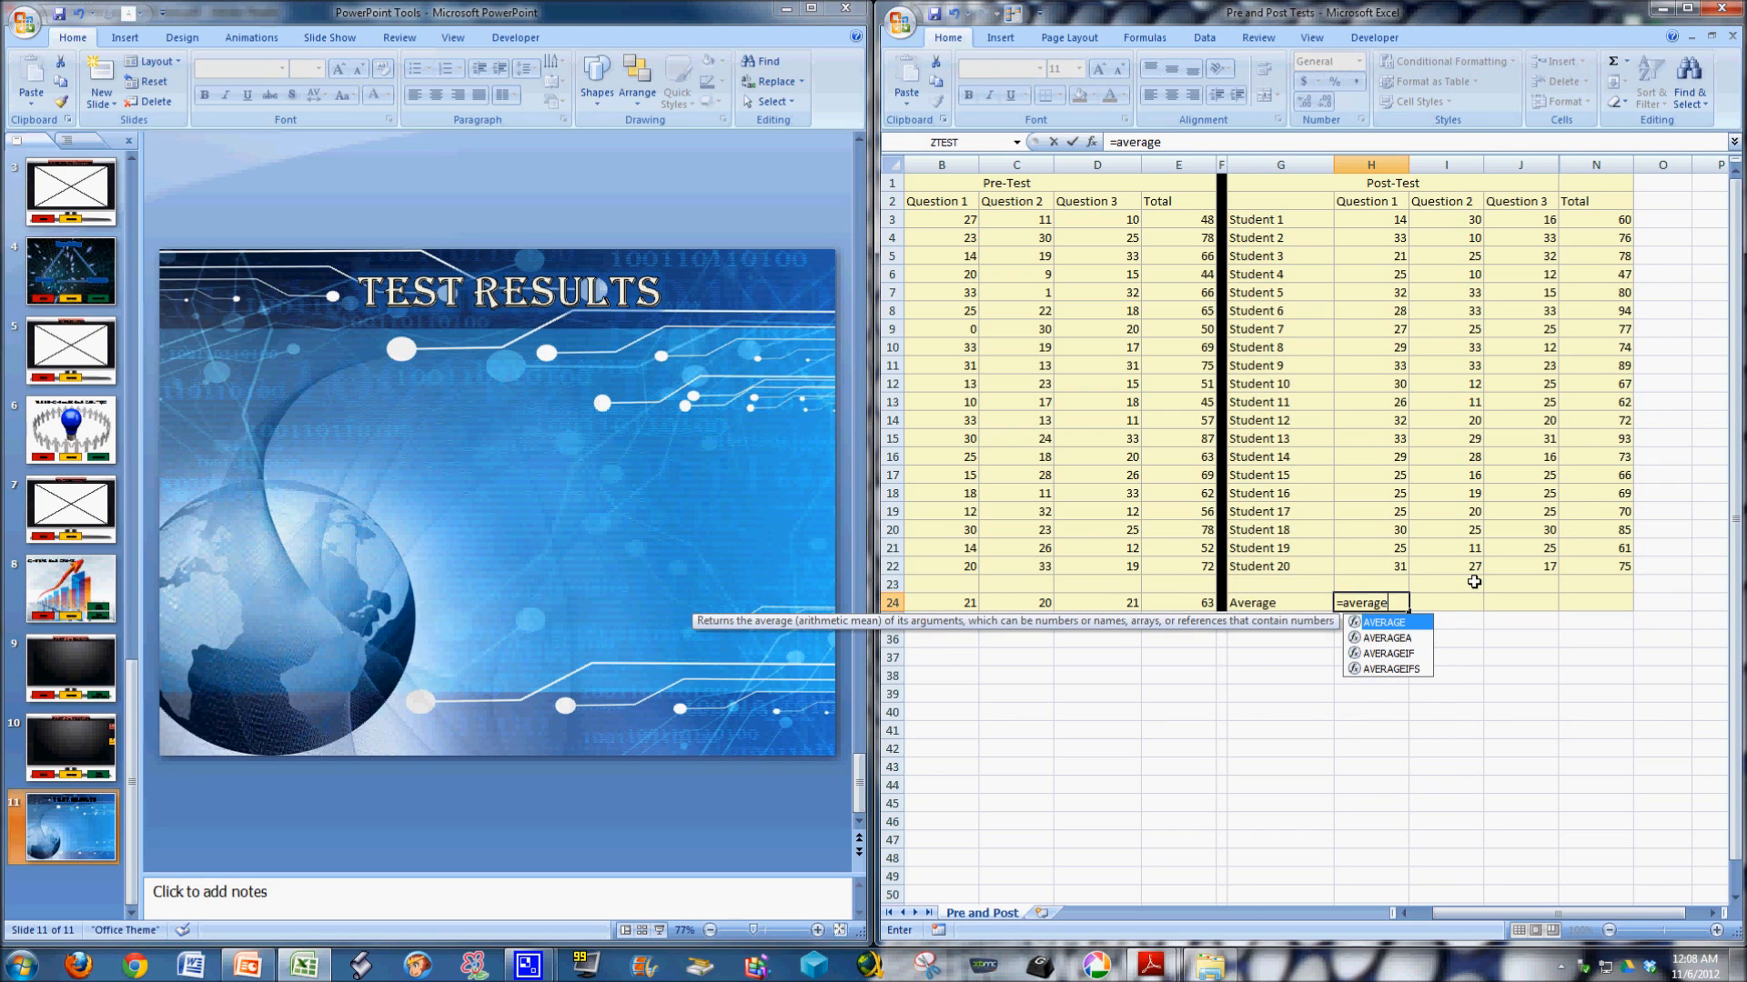
{"action": "type", "text": "("}
{"action": "left_click_drag", "start_coordinate": [1394, 228], "coordinate": [1375, 556]}
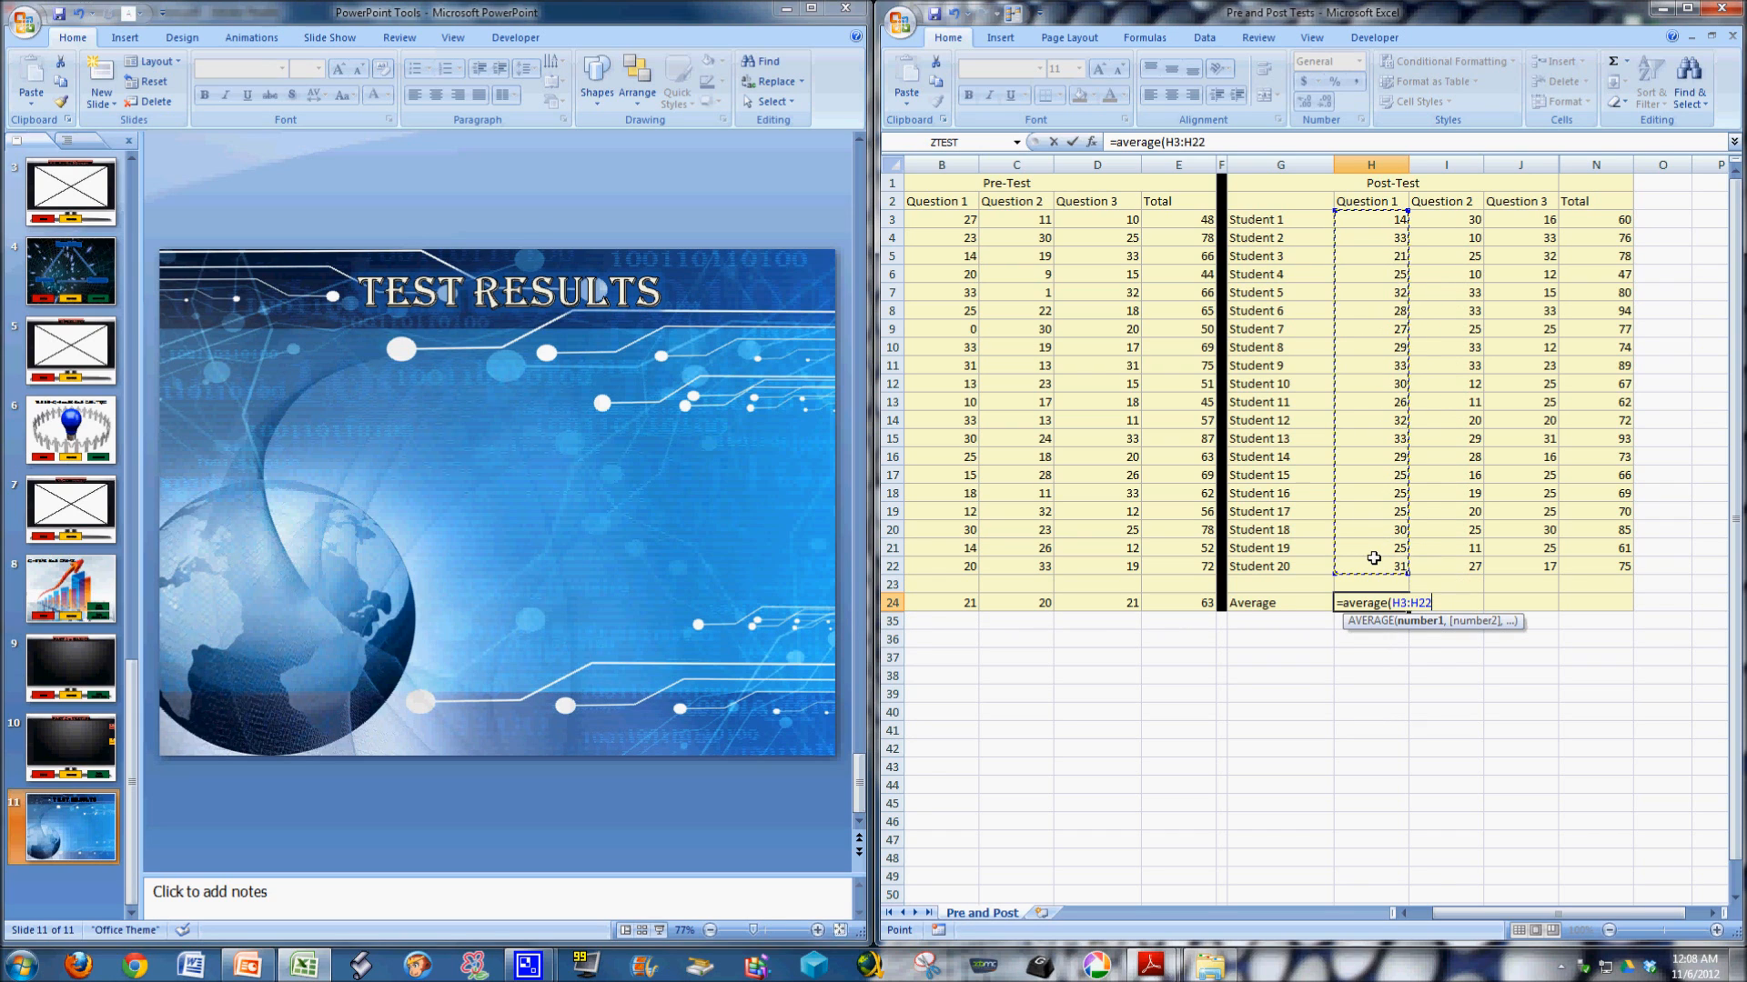
{"action": "type", "text": ")"}
{"action": "key", "text": "Return"}
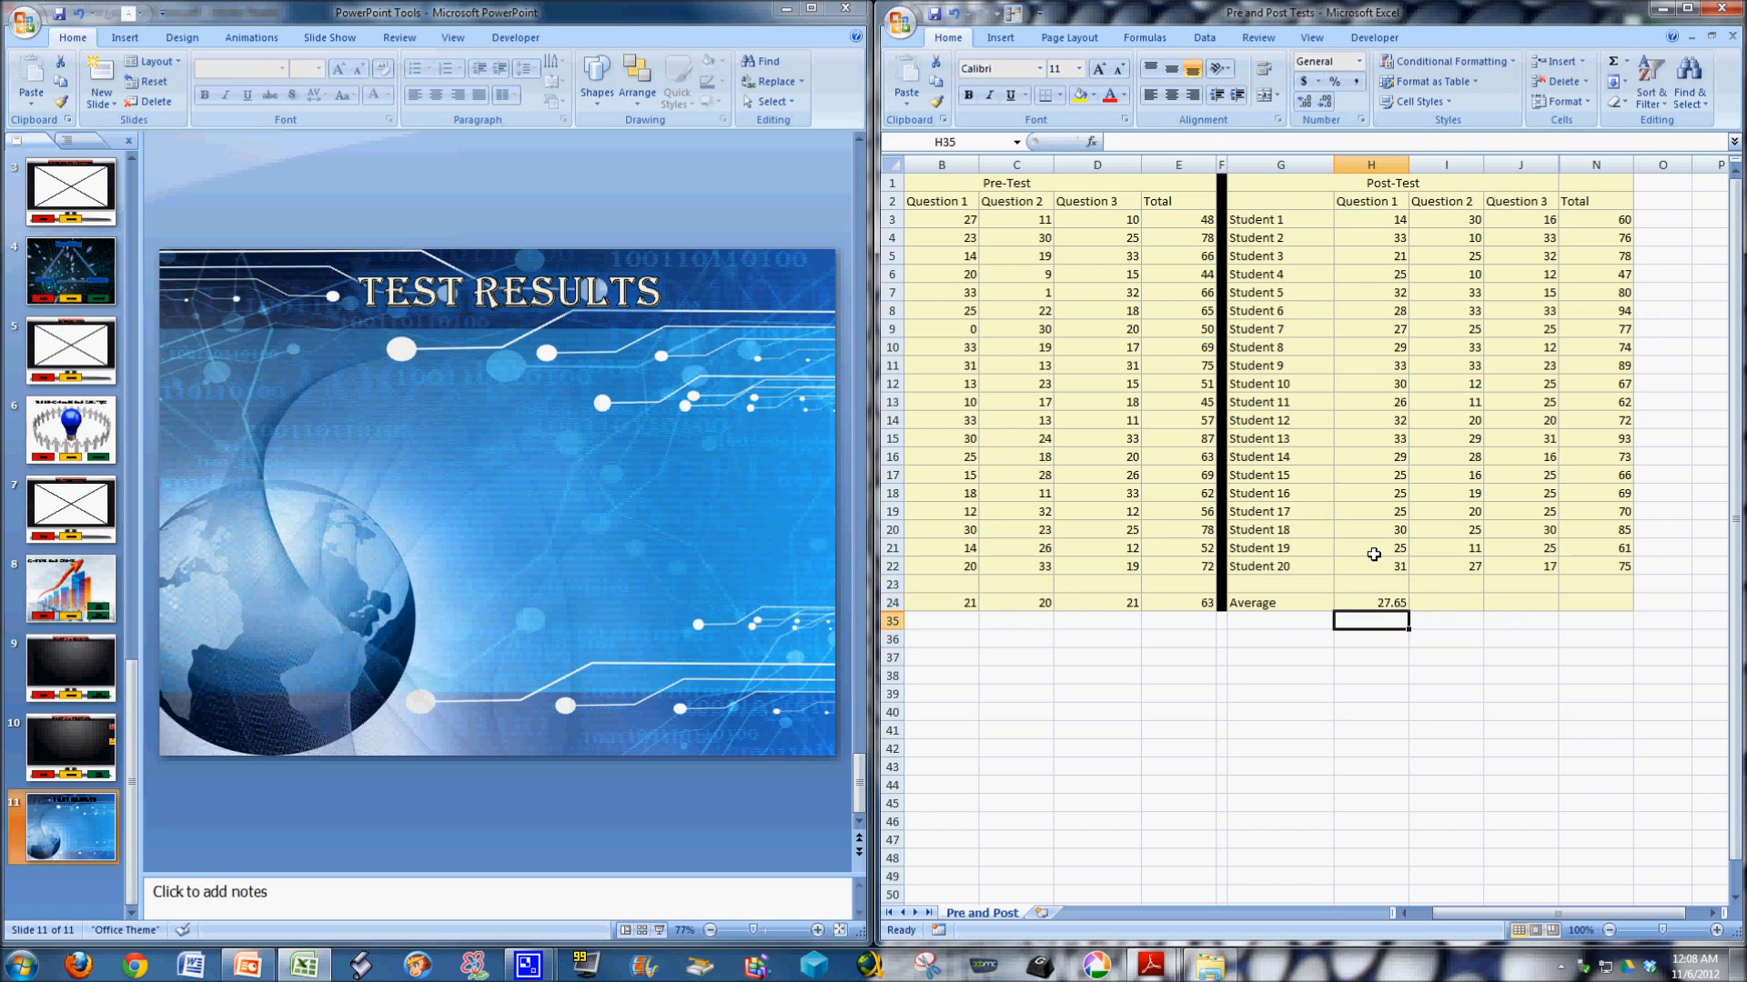
Copy the Question 1 average formula from H24 to the Question 2, Question 3 and Total average cells of the post-test.
{"action": "left_click", "coordinate": [1406, 602]}
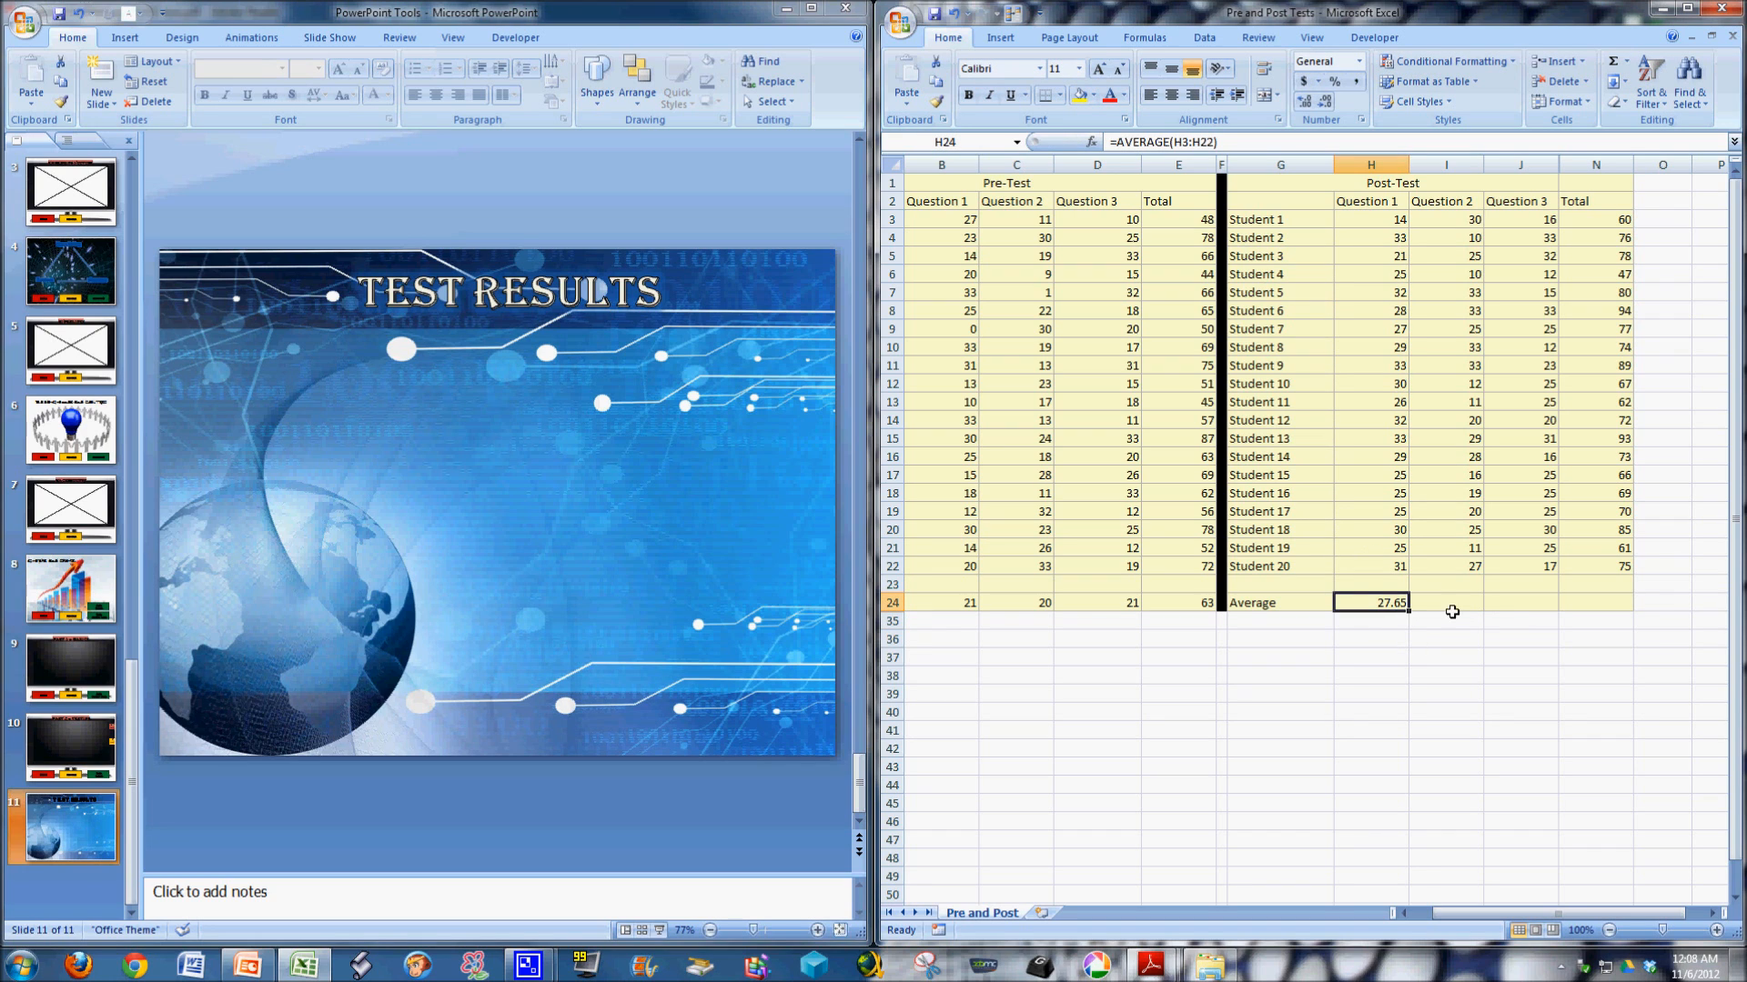
{"action": "key", "text": "ctrl+c"}
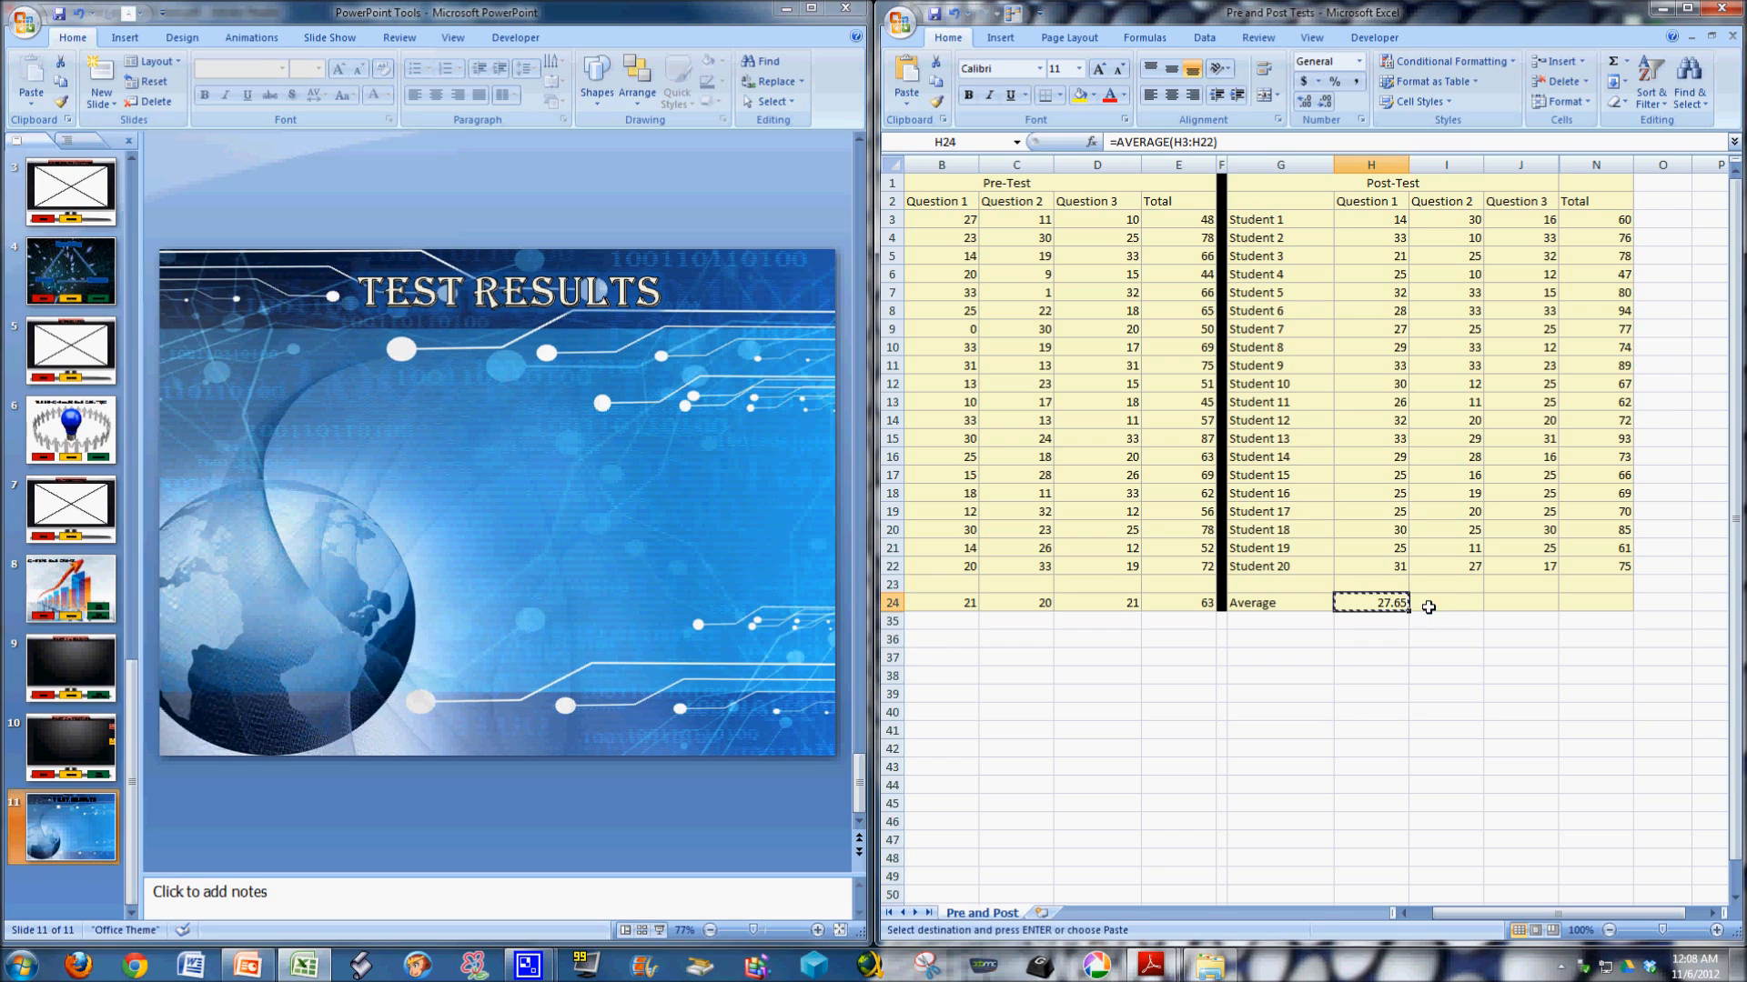
{"action": "left_click", "coordinate": [1456, 603]}
{"action": "key", "text": "ctrl+v"}
{"action": "left_click", "coordinate": [1529, 602]}
{"action": "key", "text": "ctrl+v"}
{"action": "left_click", "coordinate": [1592, 602]}
{"action": "key", "text": "ctrl+v"}
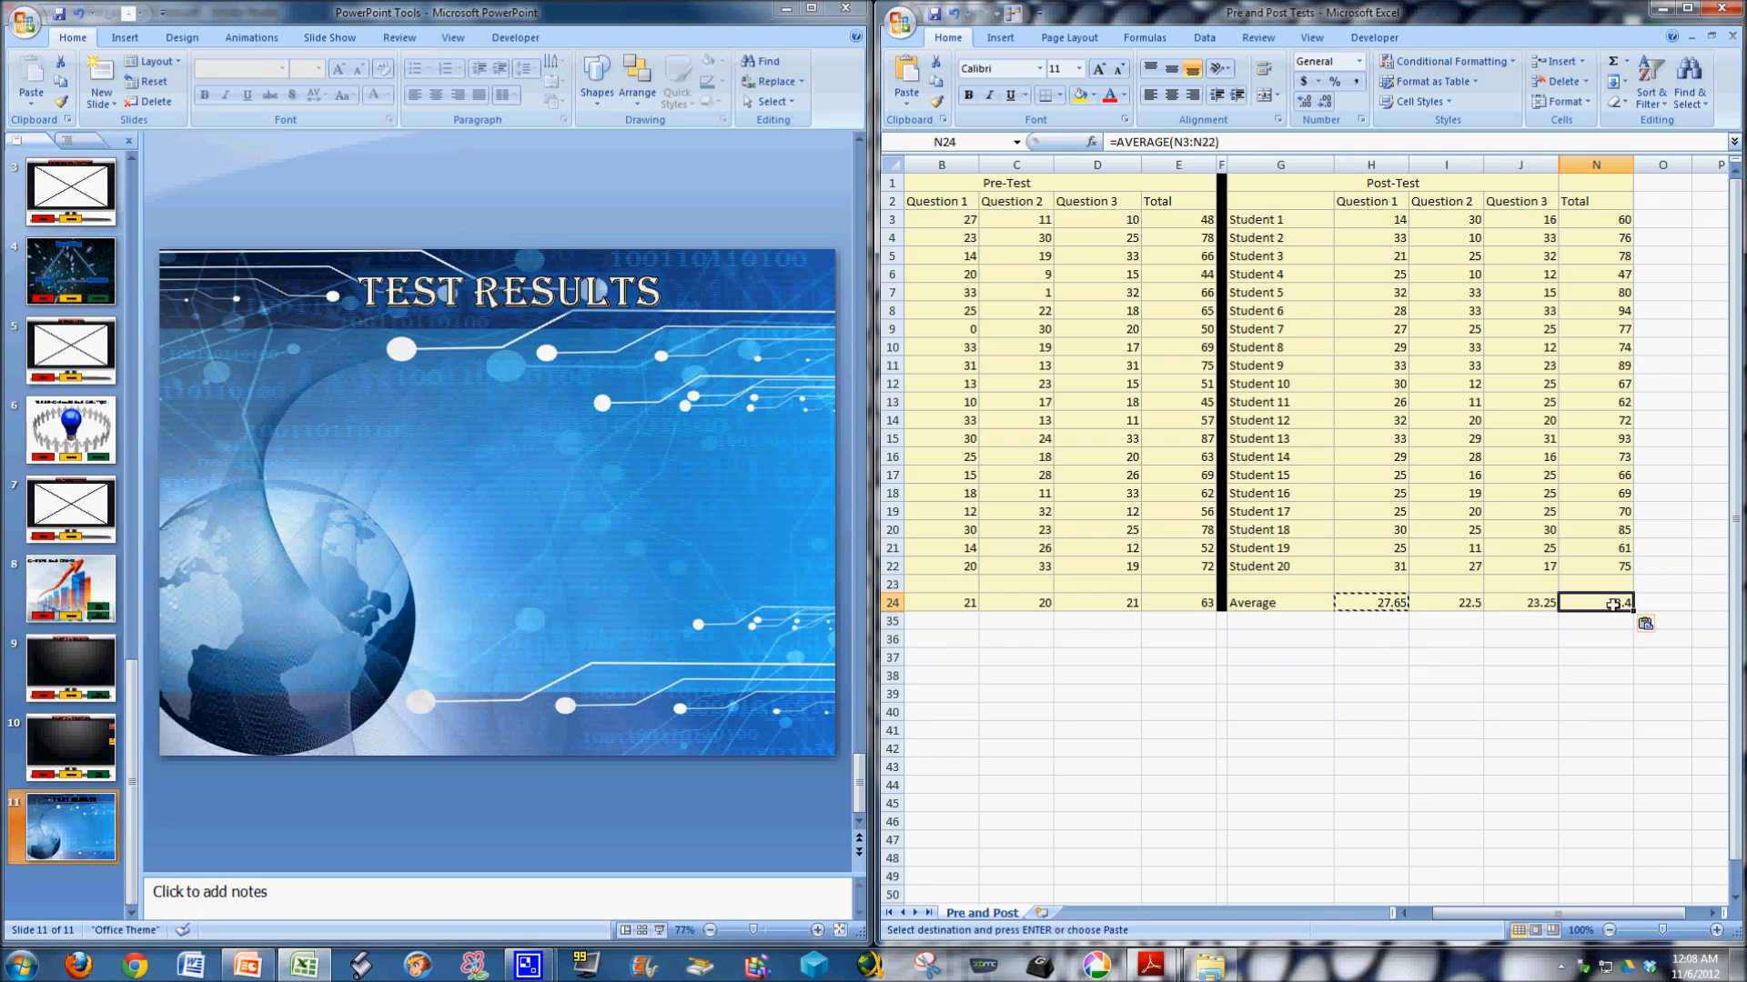
{"action": "left_click", "coordinate": [1406, 662]}
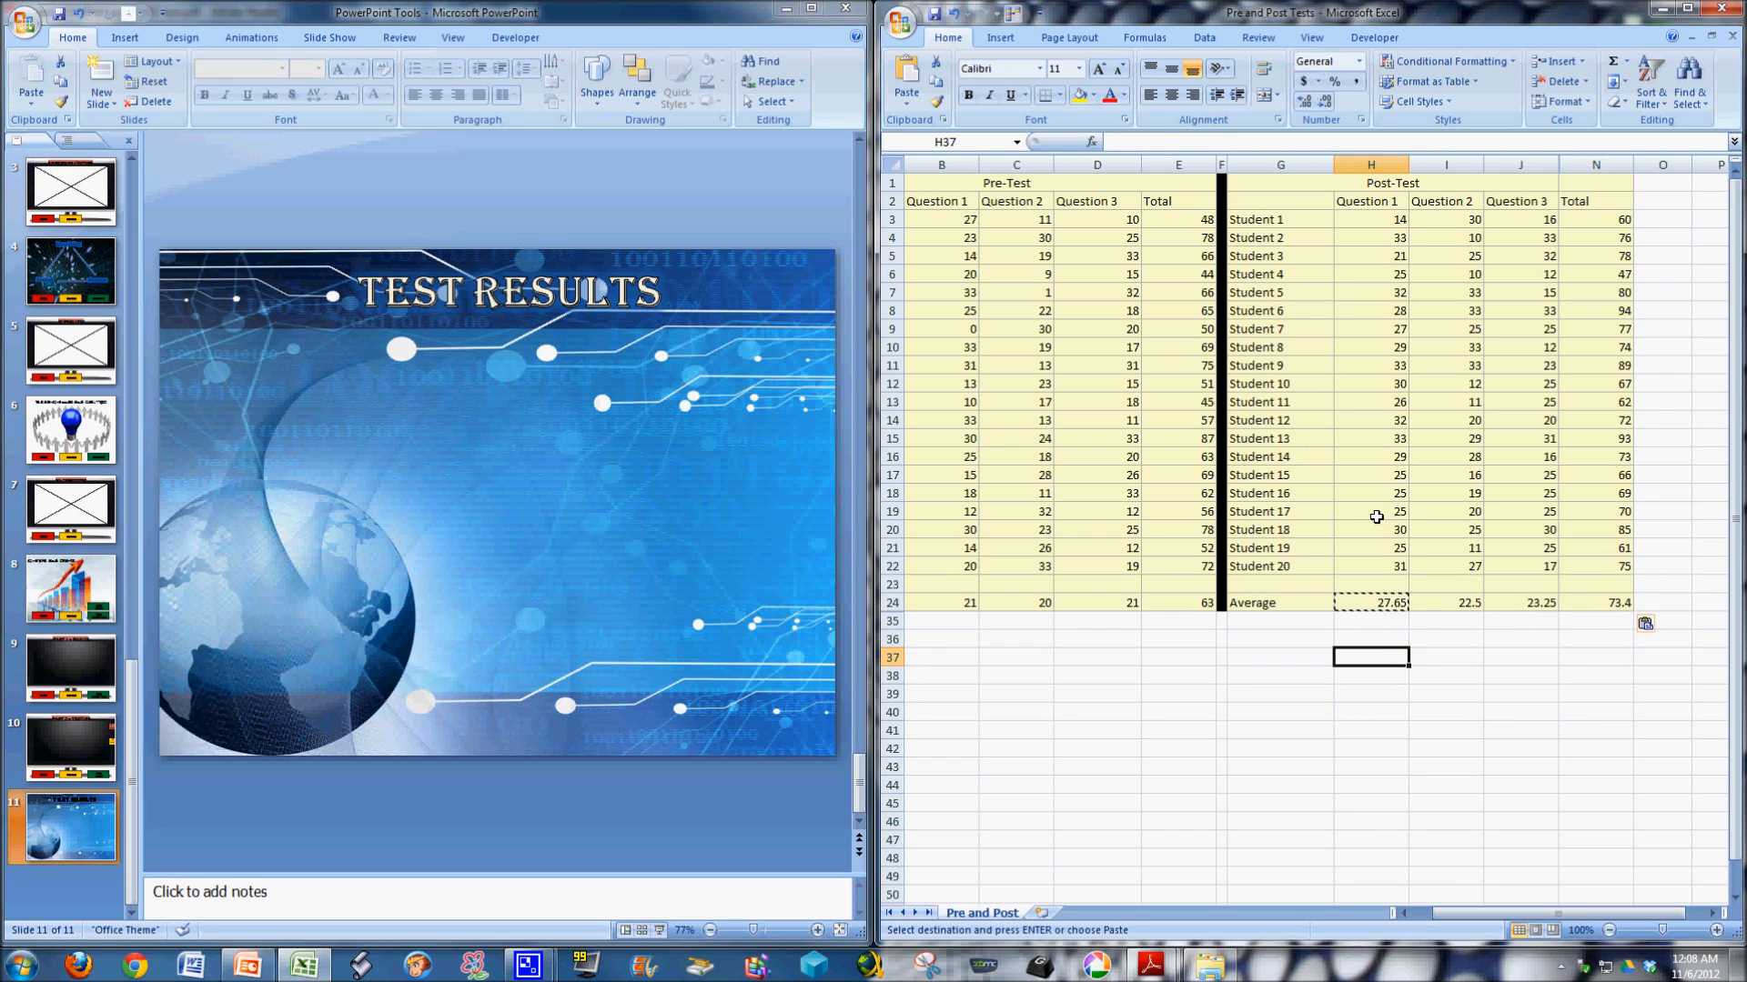
Compare the pre-test and post-test Question 1 averages and check the post-test Total average.
{"action": "mouse_move", "coordinate": [1572, 913]}
{"action": "left_mouse_down"}
{"action": "mouse_move", "coordinate": [1530, 910]}
{"action": "mouse_move", "coordinate": [1511, 842]}
{"action": "mouse_move", "coordinate": [1539, 919]}
{"action": "left_mouse_up"}
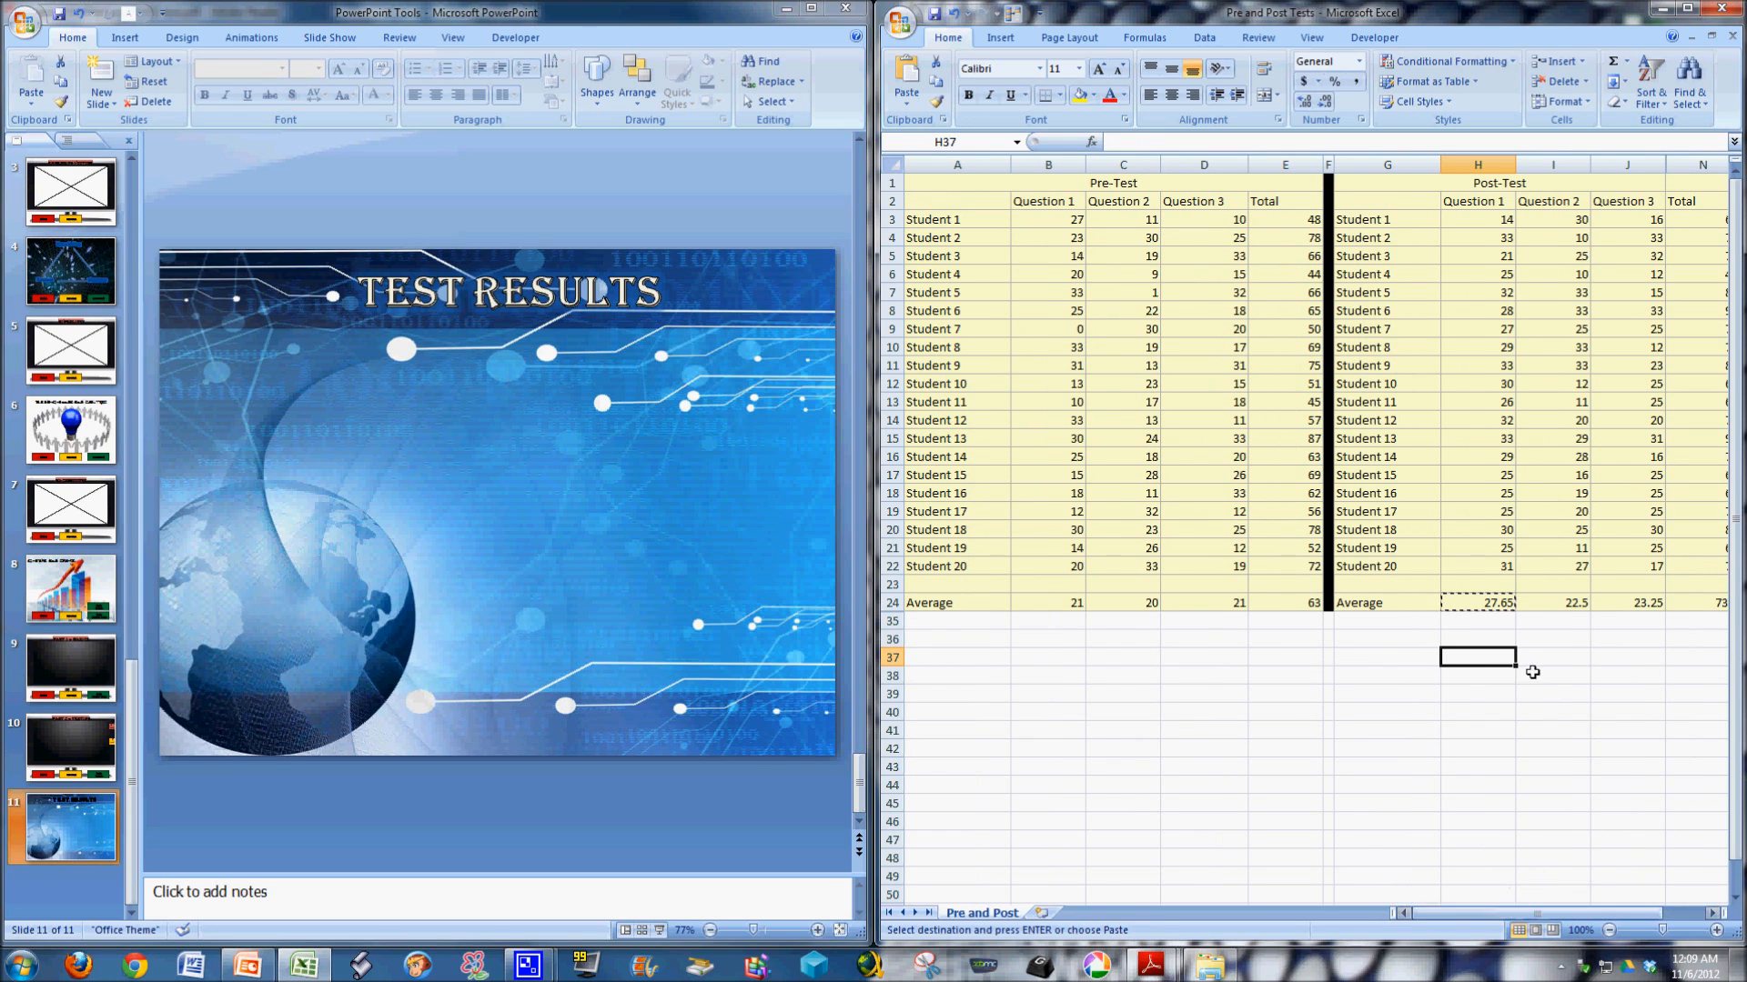
{"action": "left_click", "coordinate": [1492, 621]}
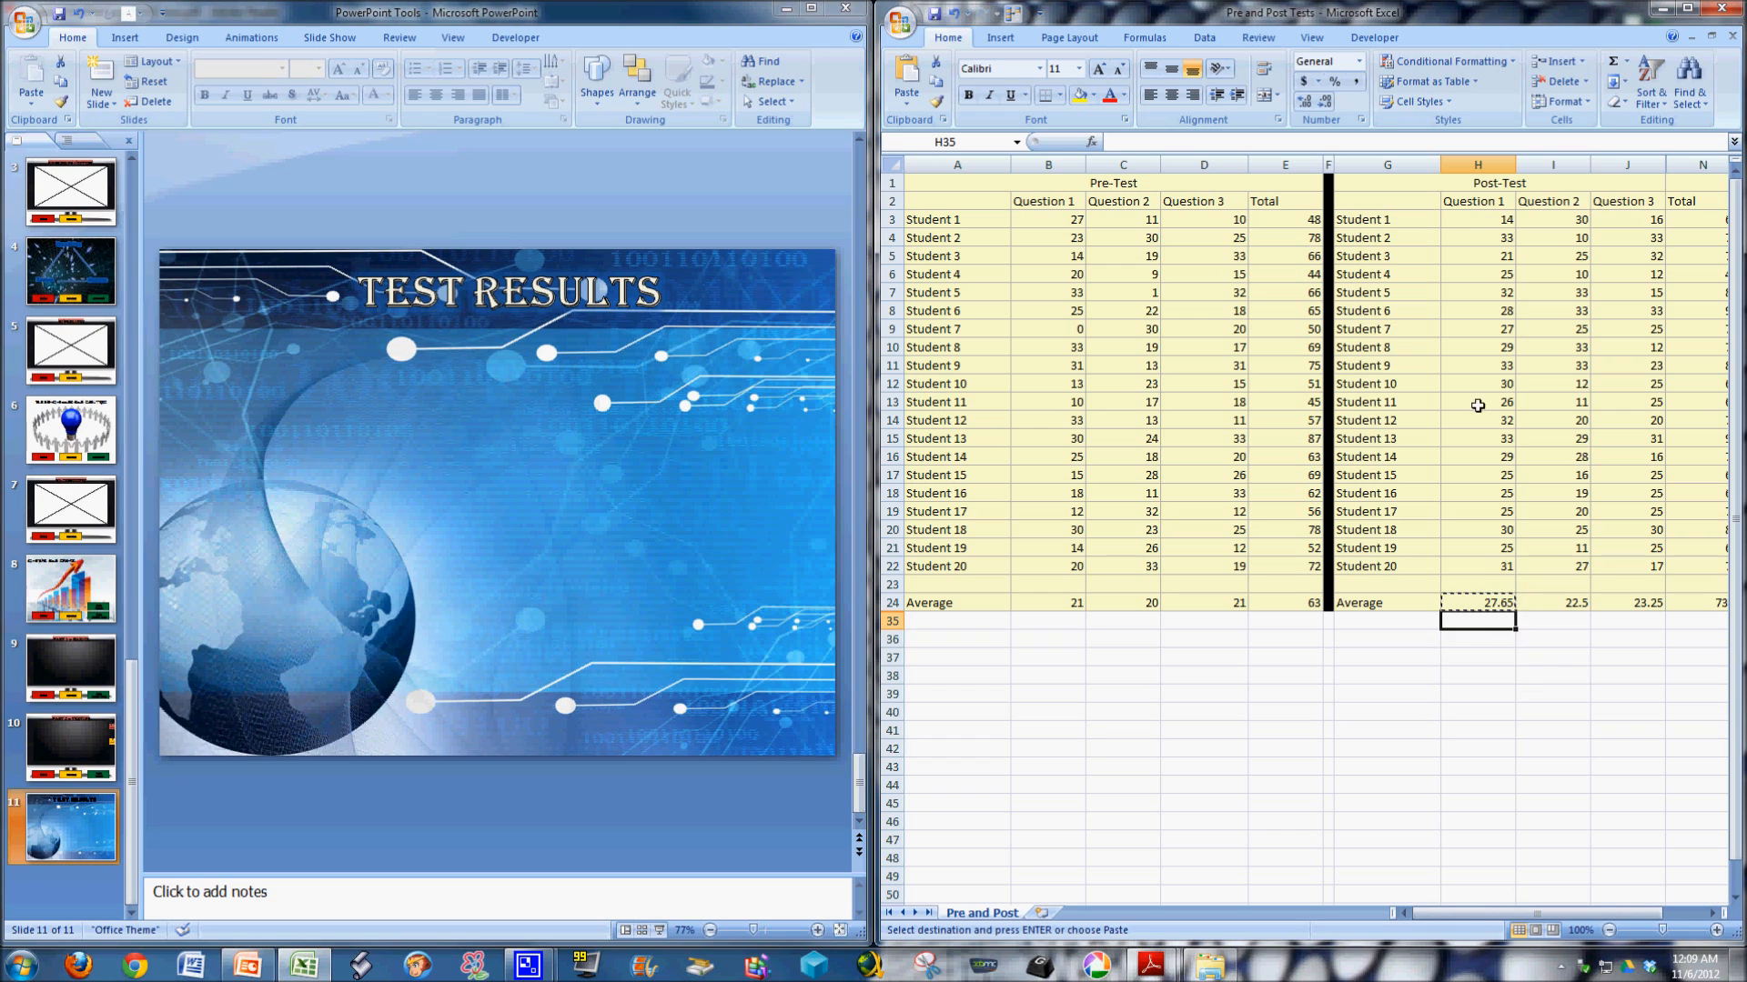
{"action": "left_click", "coordinate": [1493, 605]}
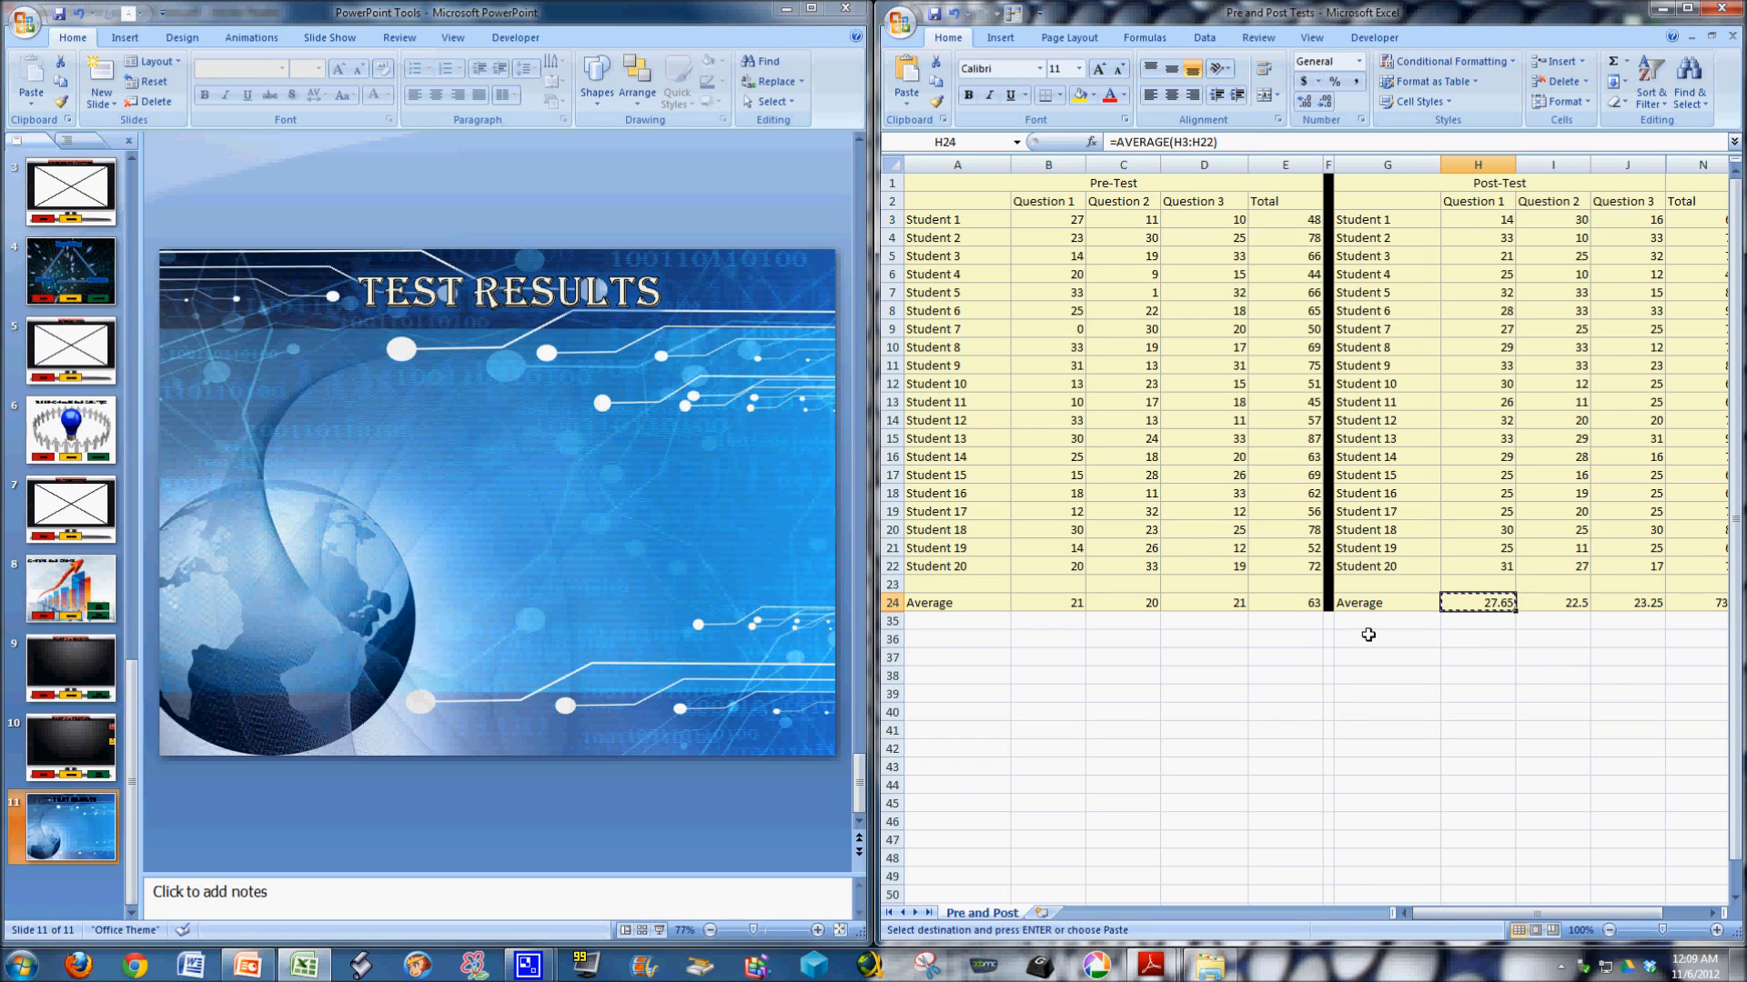
{"action": "left_click", "coordinate": [1084, 604]}
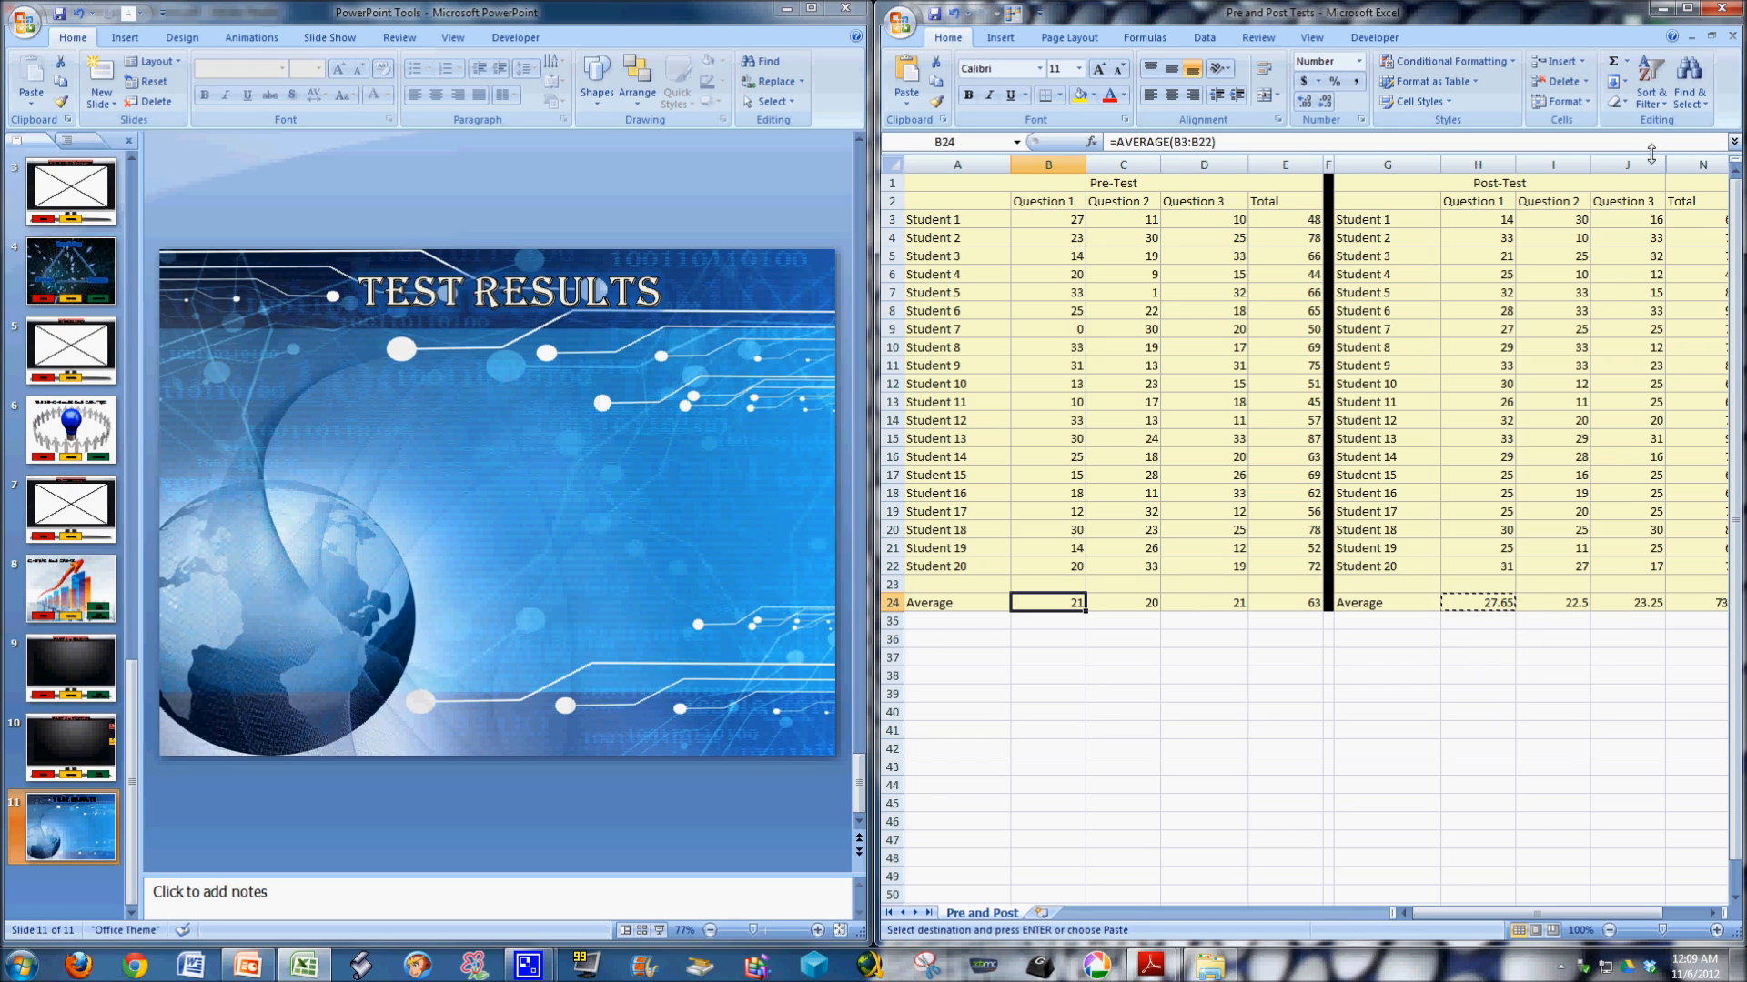
{"action": "left_click", "coordinate": [1705, 614]}
{"action": "left_click", "coordinate": [1705, 606]}
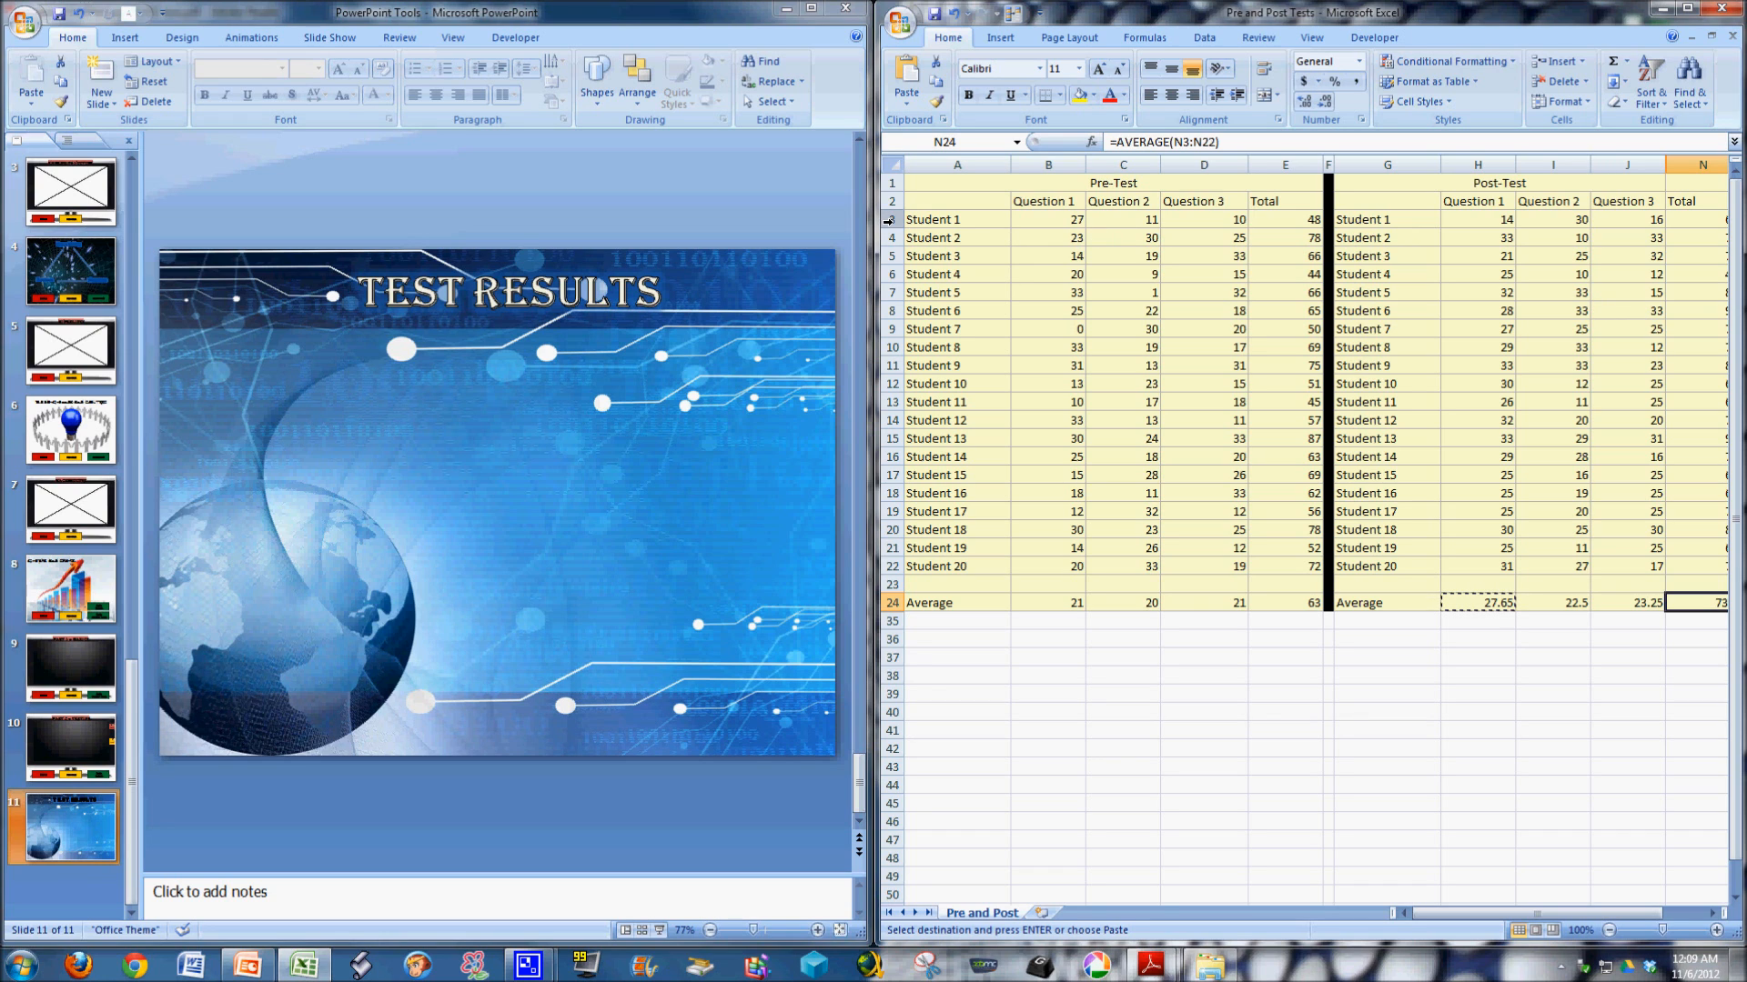
Hide rows 3 through 23 so only the headings and the Average row show.
{"action": "left_click_drag", "start_coordinate": [892, 219], "coordinate": [911, 585]}
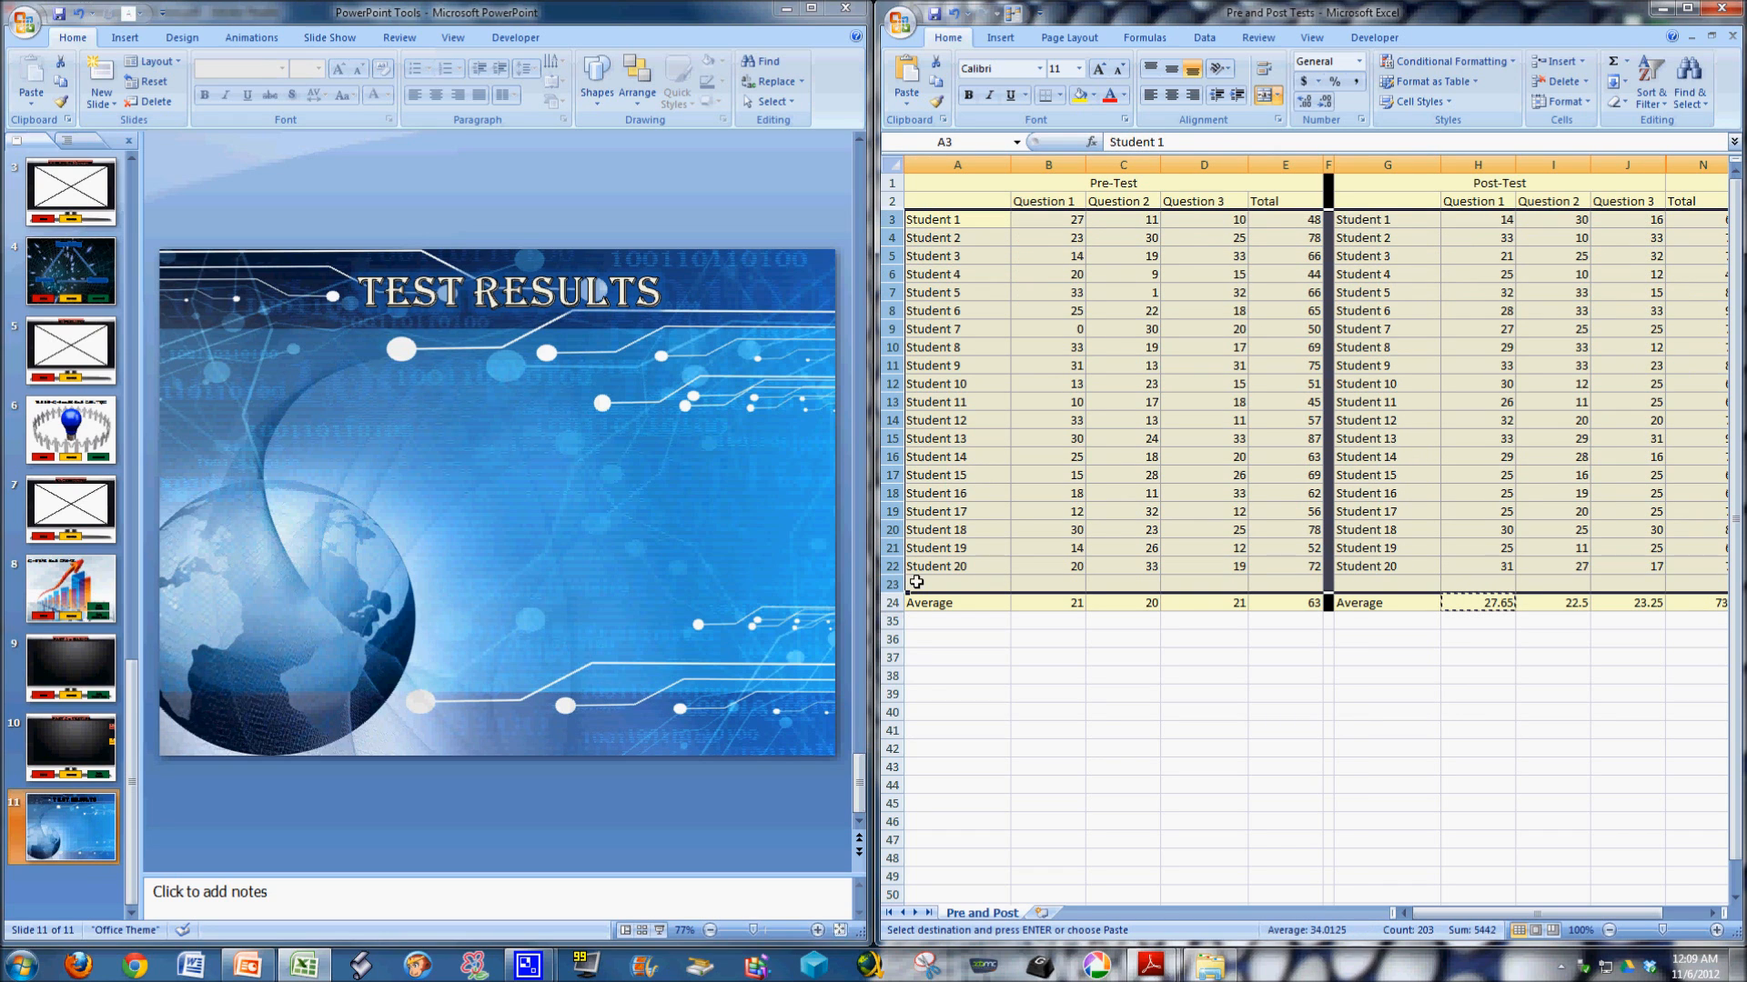
{"action": "right_click", "coordinate": [889, 221]}
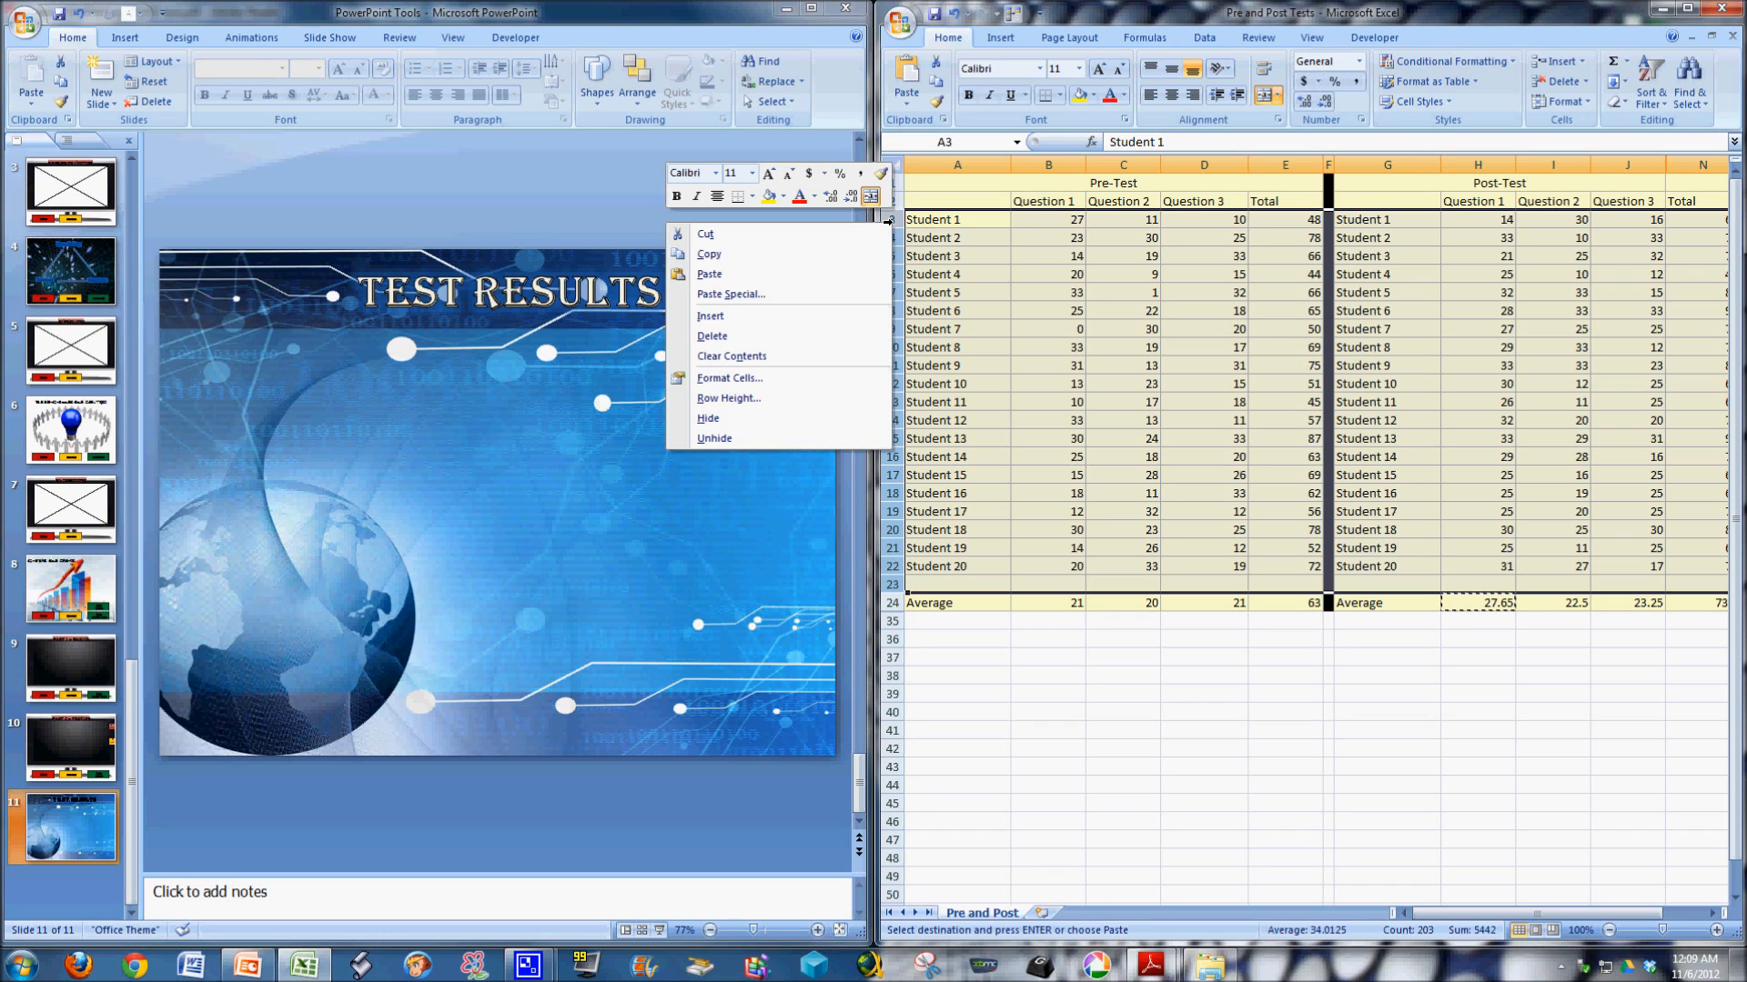
{"action": "left_click", "coordinate": [850, 418]}
{"action": "left_click", "coordinate": [1042, 345]}
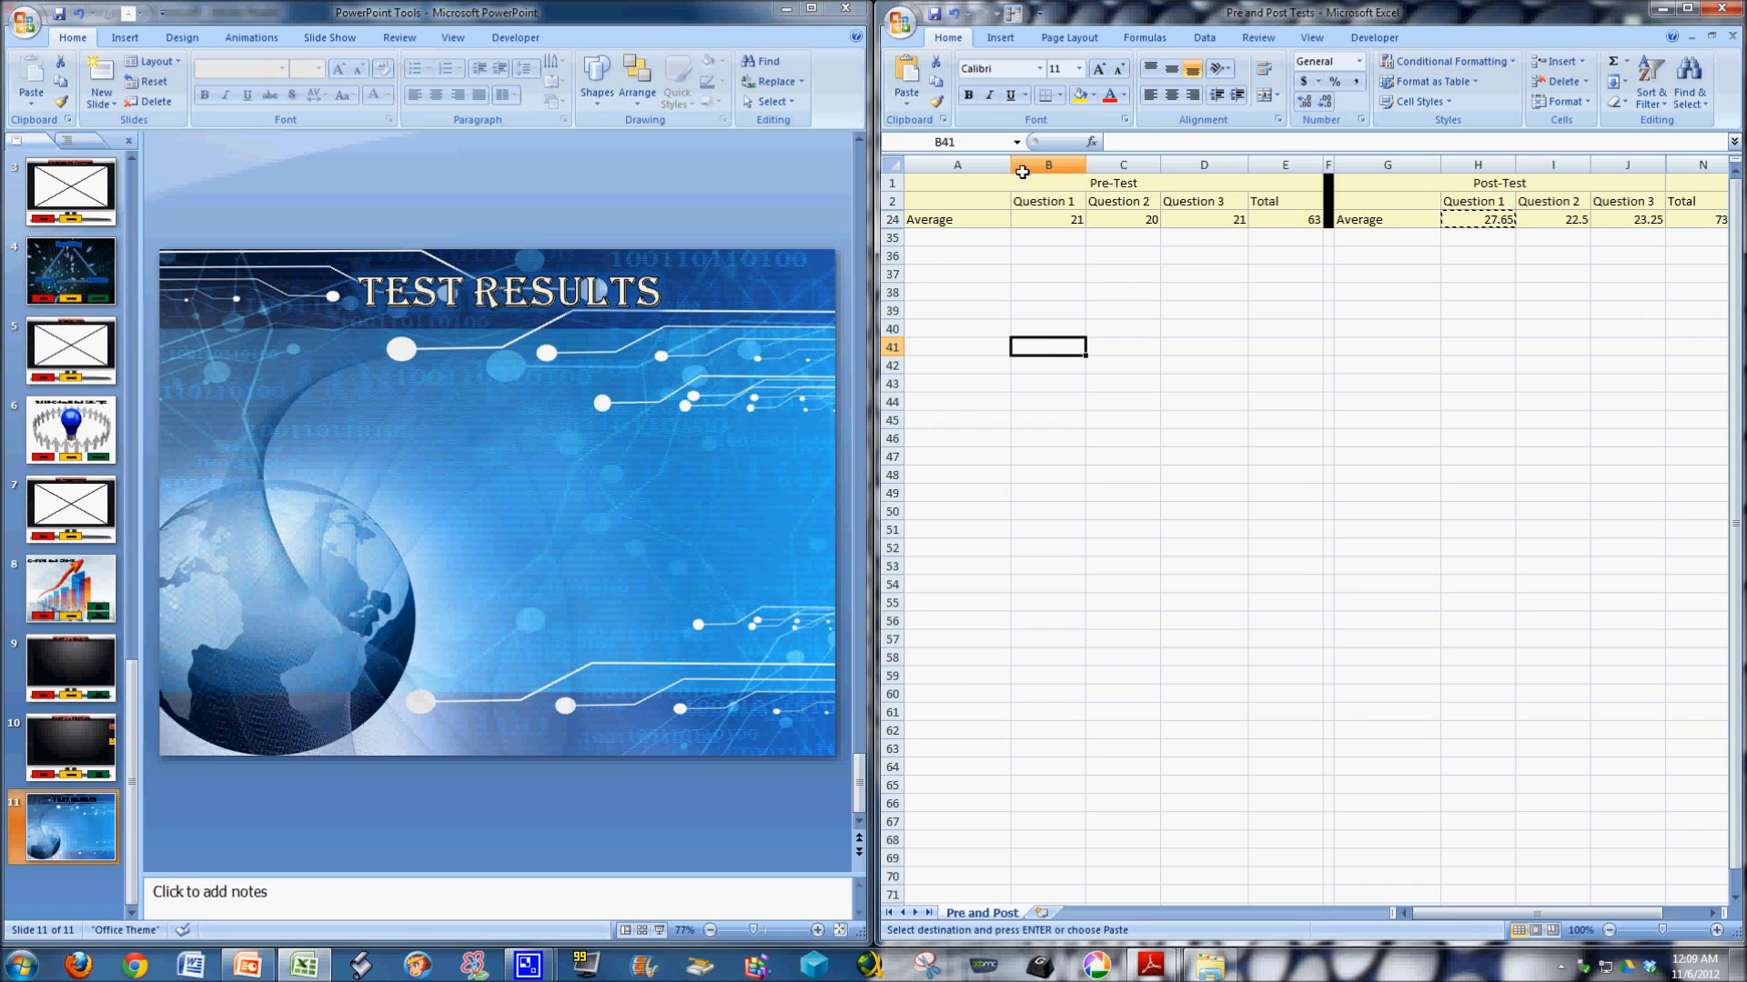
Insert an empty 3-D Clustered Column chart from a blank cell and place it below the averages, starting around row 39.
{"action": "left_click", "coordinate": [1030, 289]}
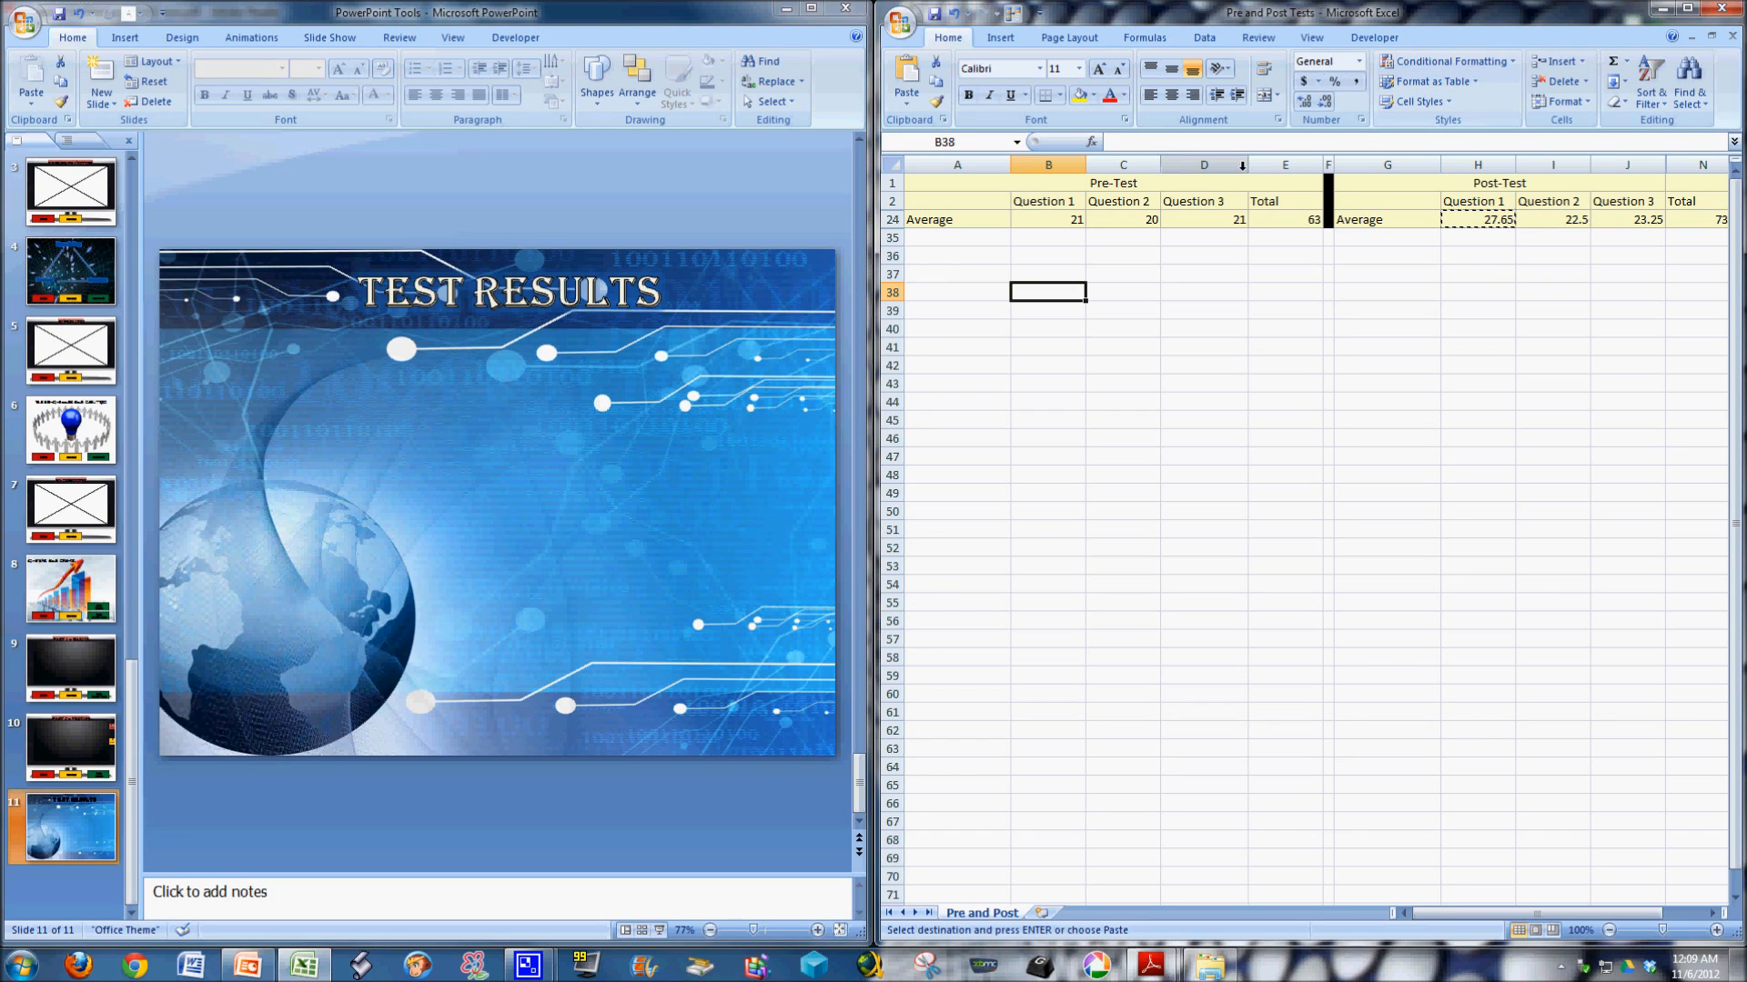
{"action": "left_click", "coordinate": [1000, 34]}
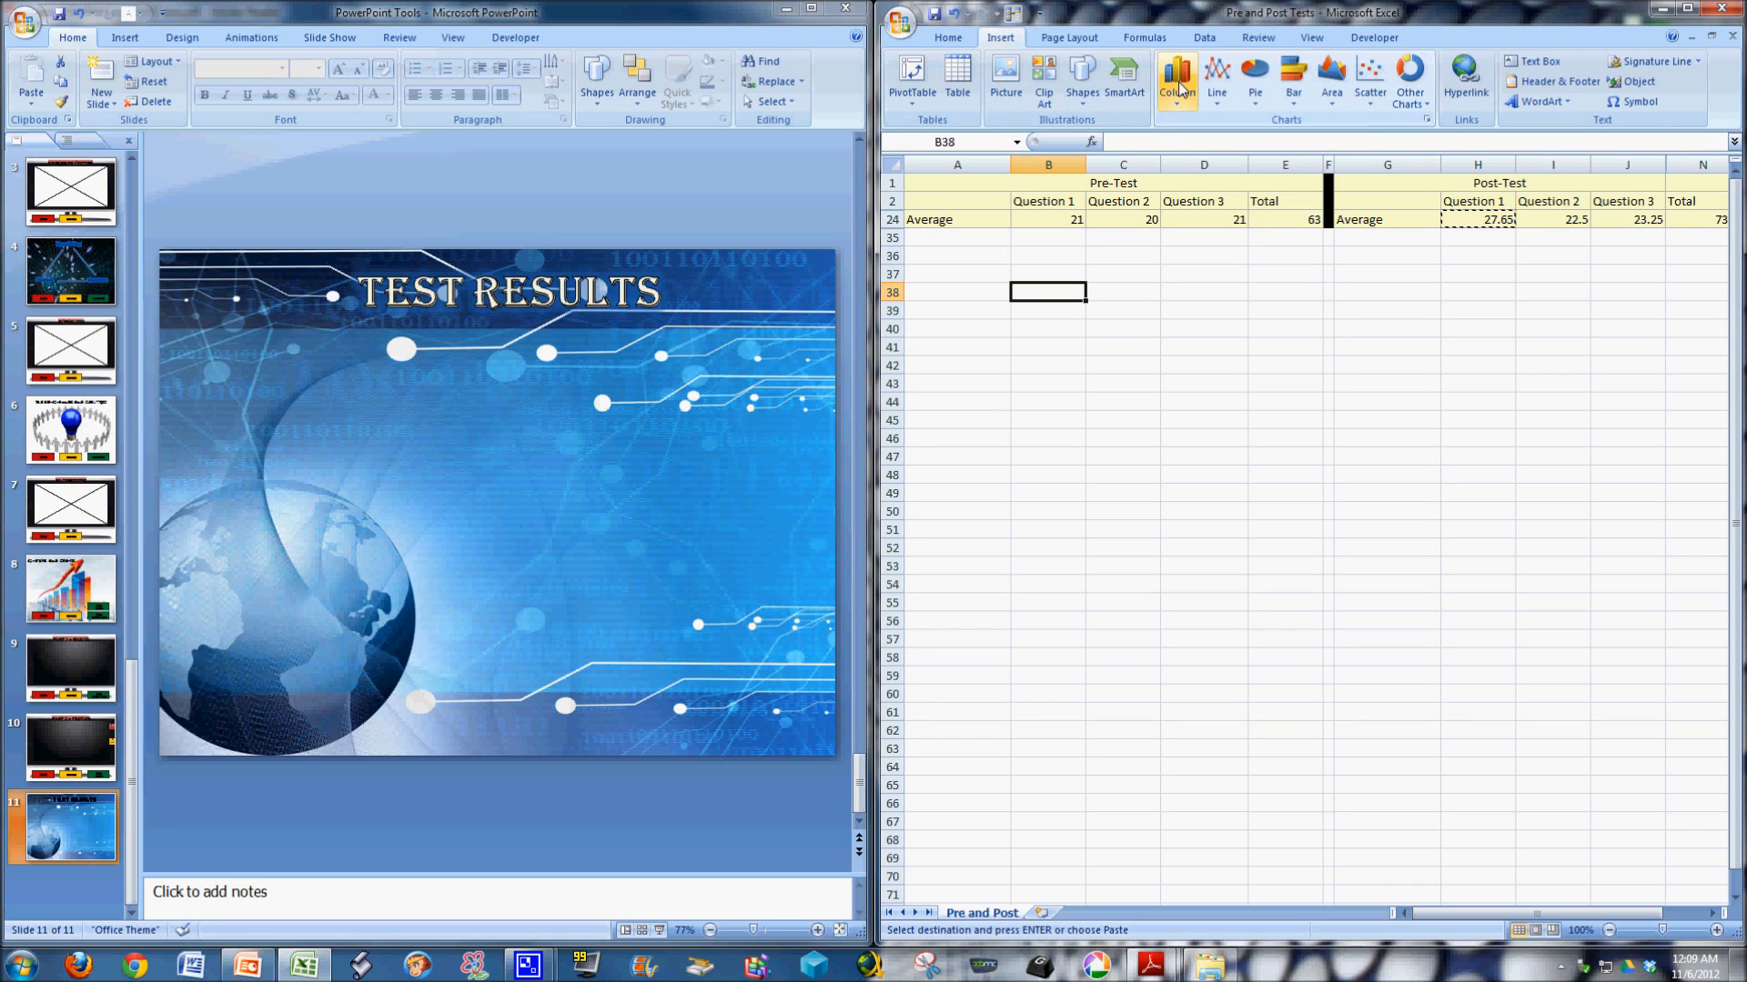
{"action": "left_click", "coordinate": [1177, 82]}
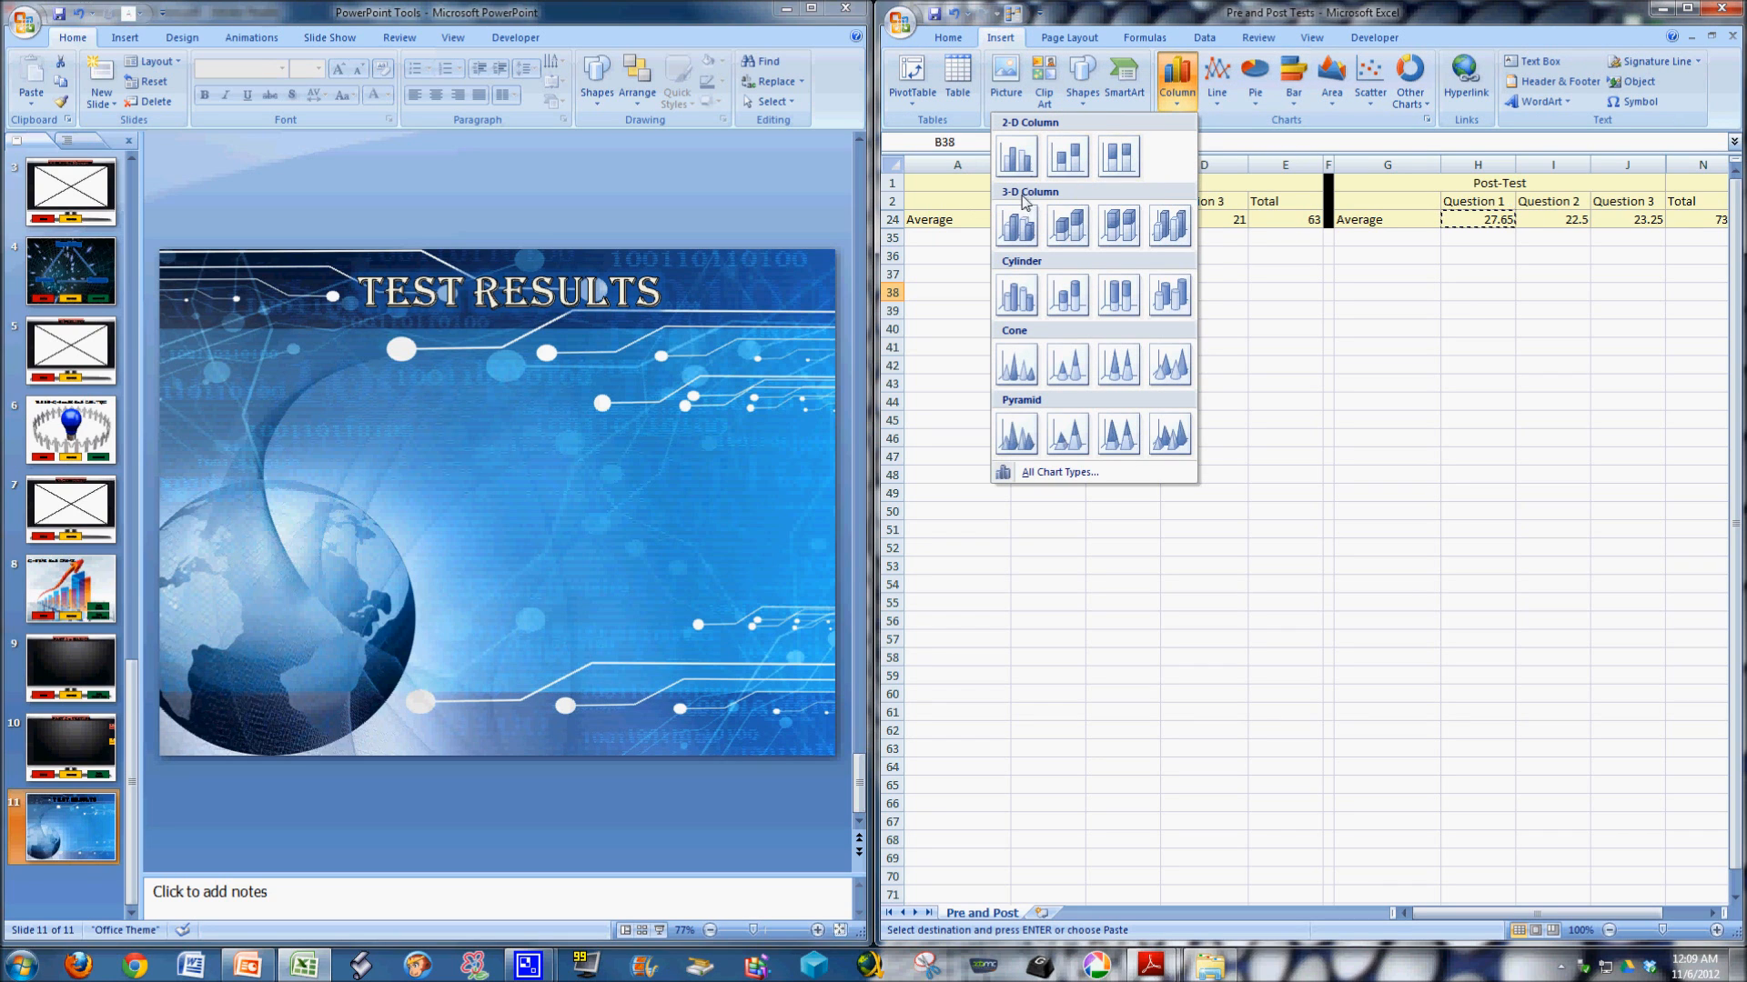
{"action": "left_click", "coordinate": [1029, 244]}
{"action": "left_click_drag", "start_coordinate": [1190, 443], "coordinate": [1119, 339]}
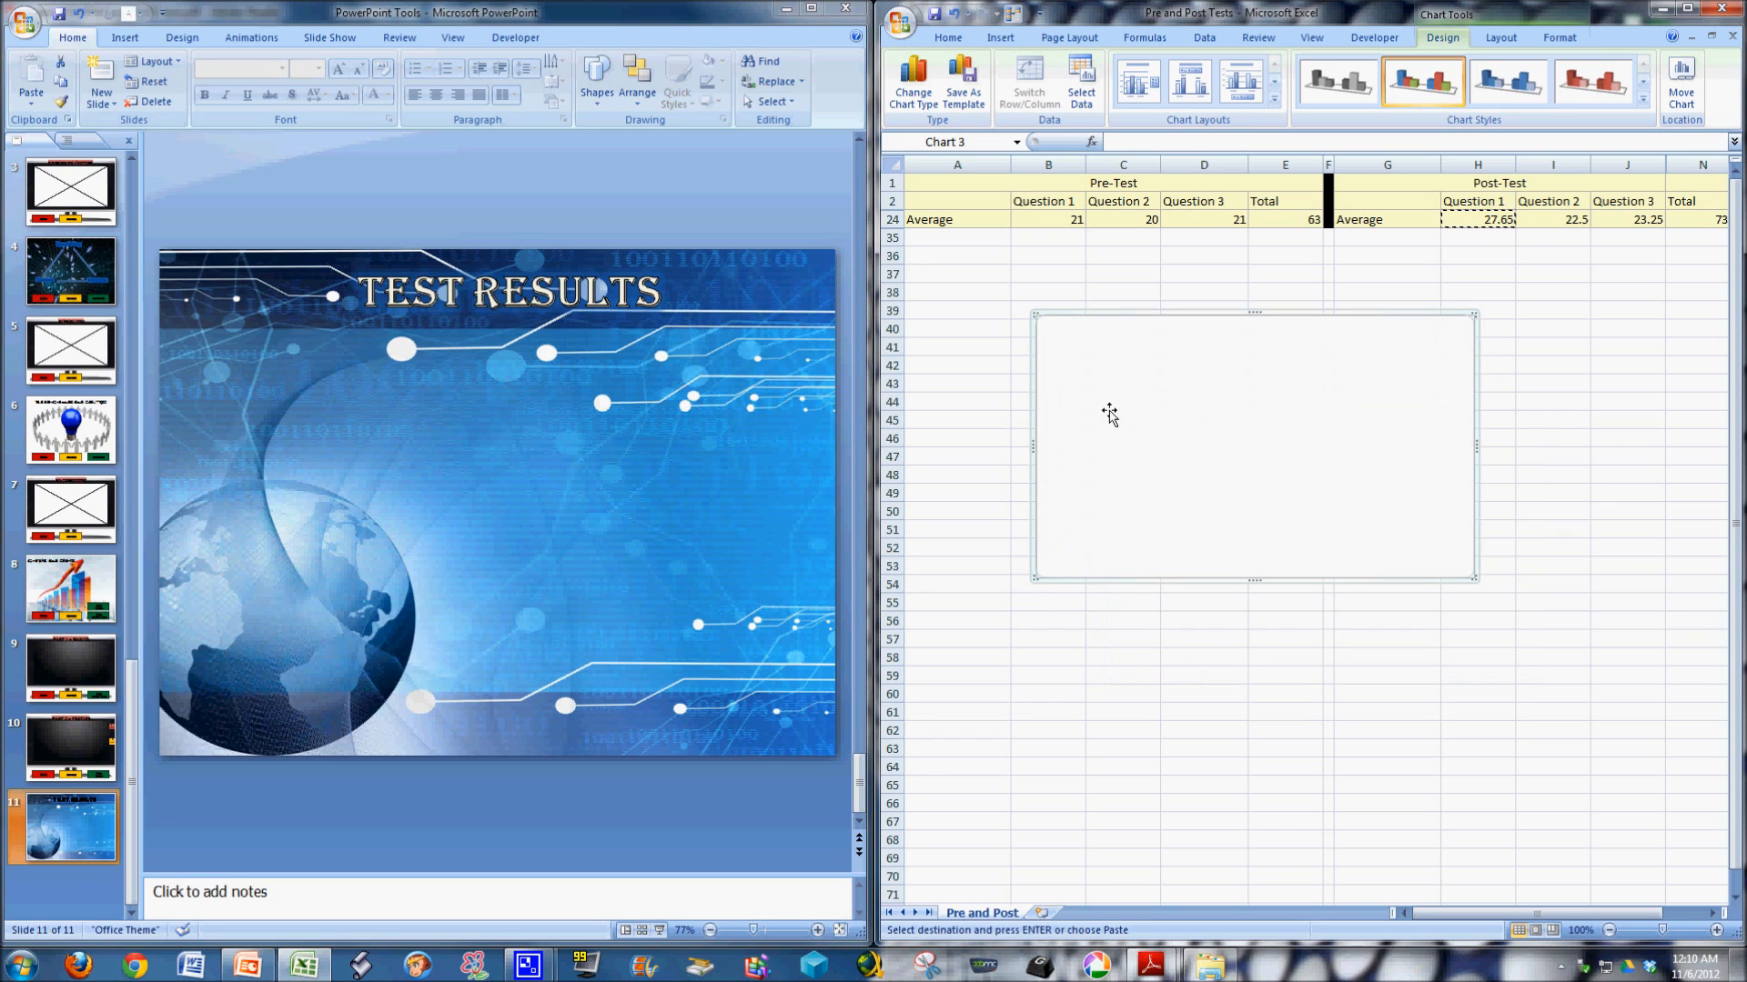
Set the empty chart's data range to A2:D24, covering the pre-test question headings and averages, and switch its rows and columns.
{"action": "right_click", "coordinate": [1175, 400]}
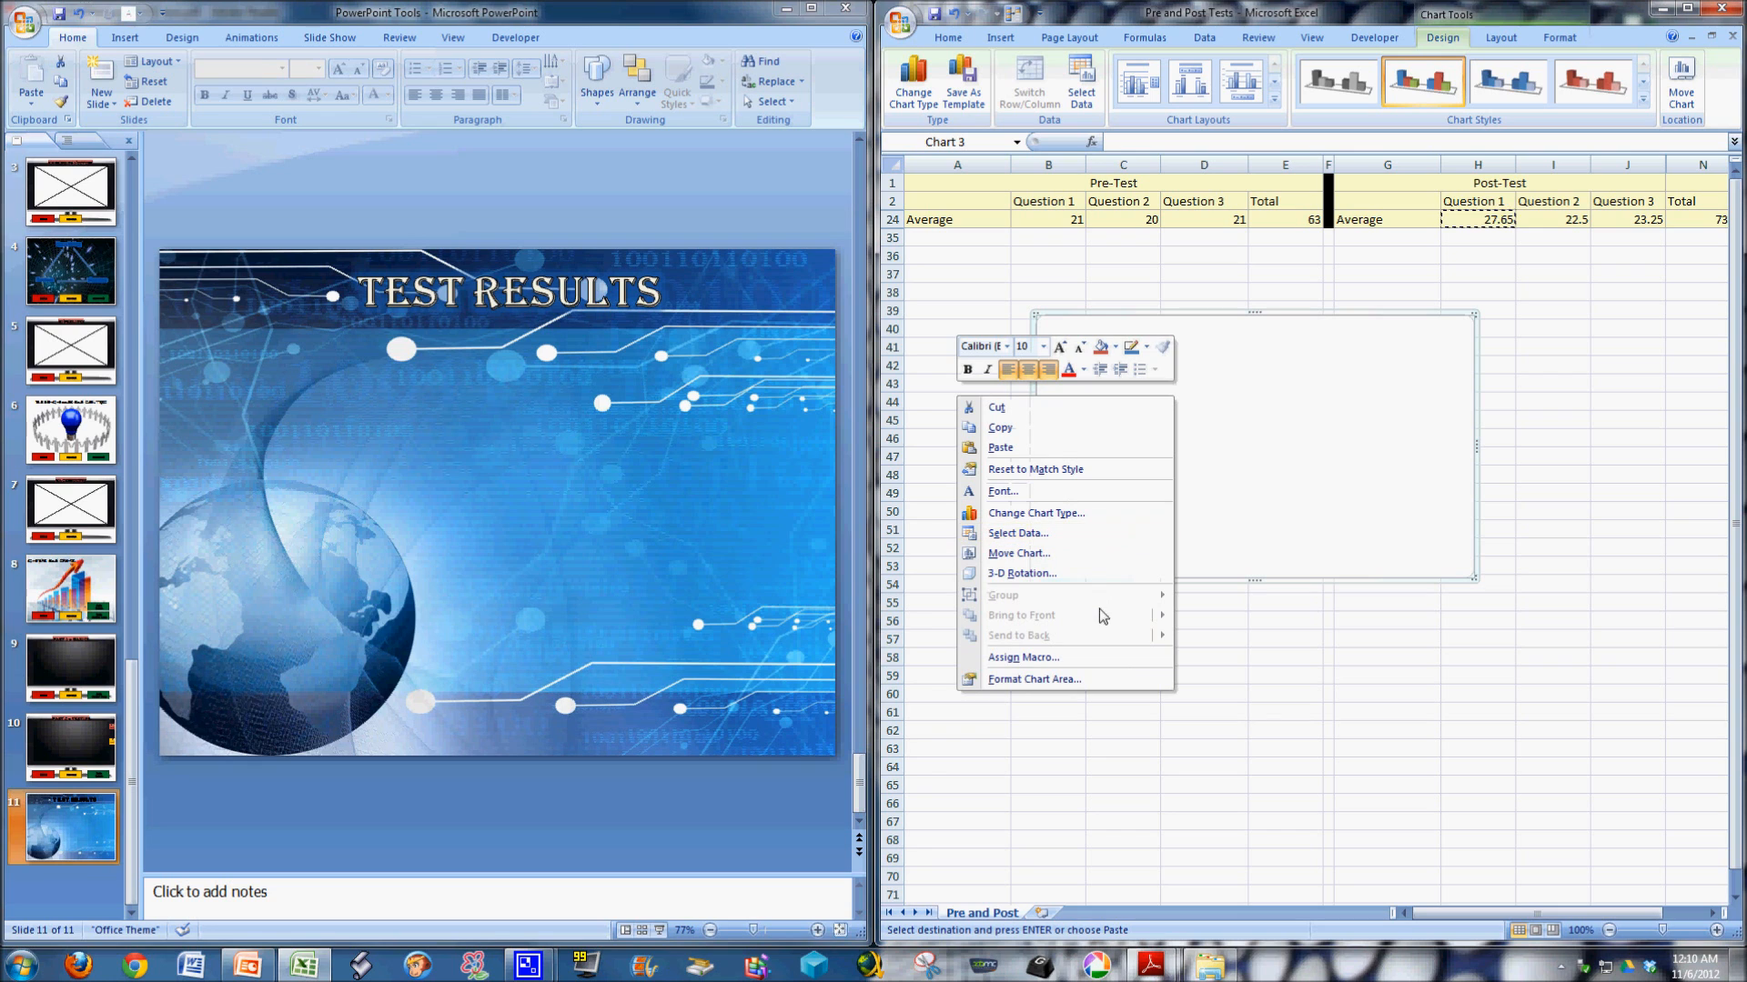
{"action": "left_click", "coordinate": [1074, 543]}
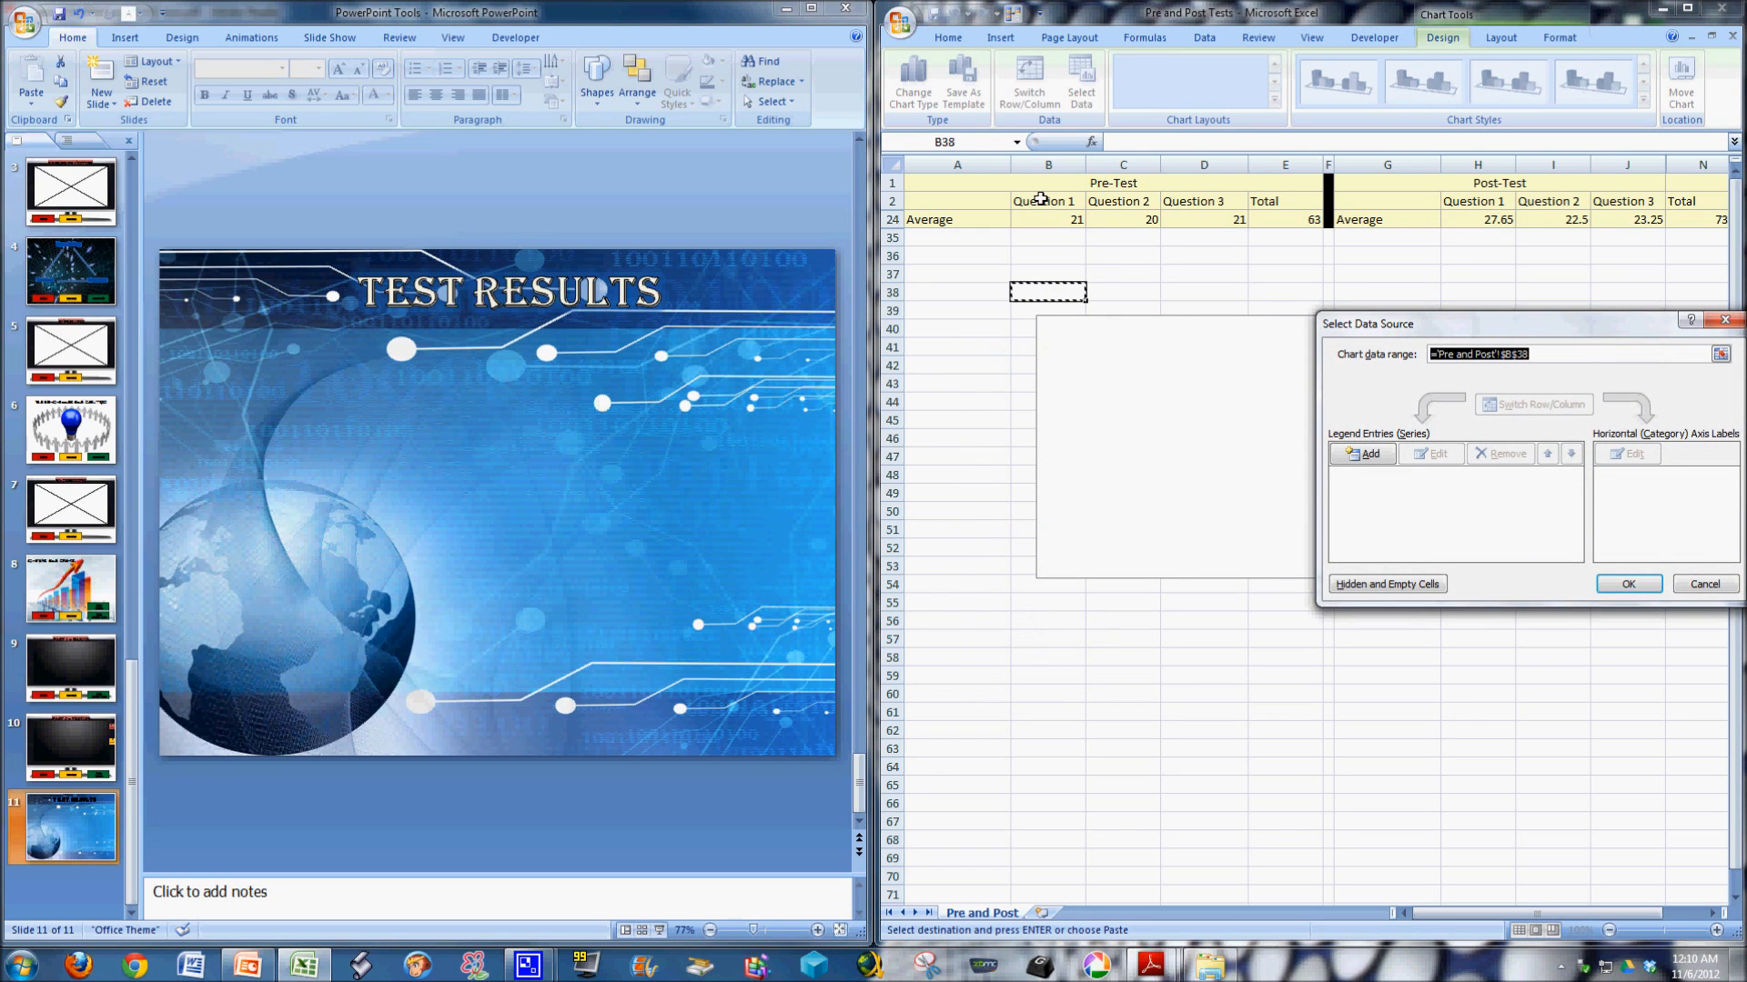
{"action": "left_click_drag", "start_coordinate": [1008, 200], "coordinate": [1239, 219]}
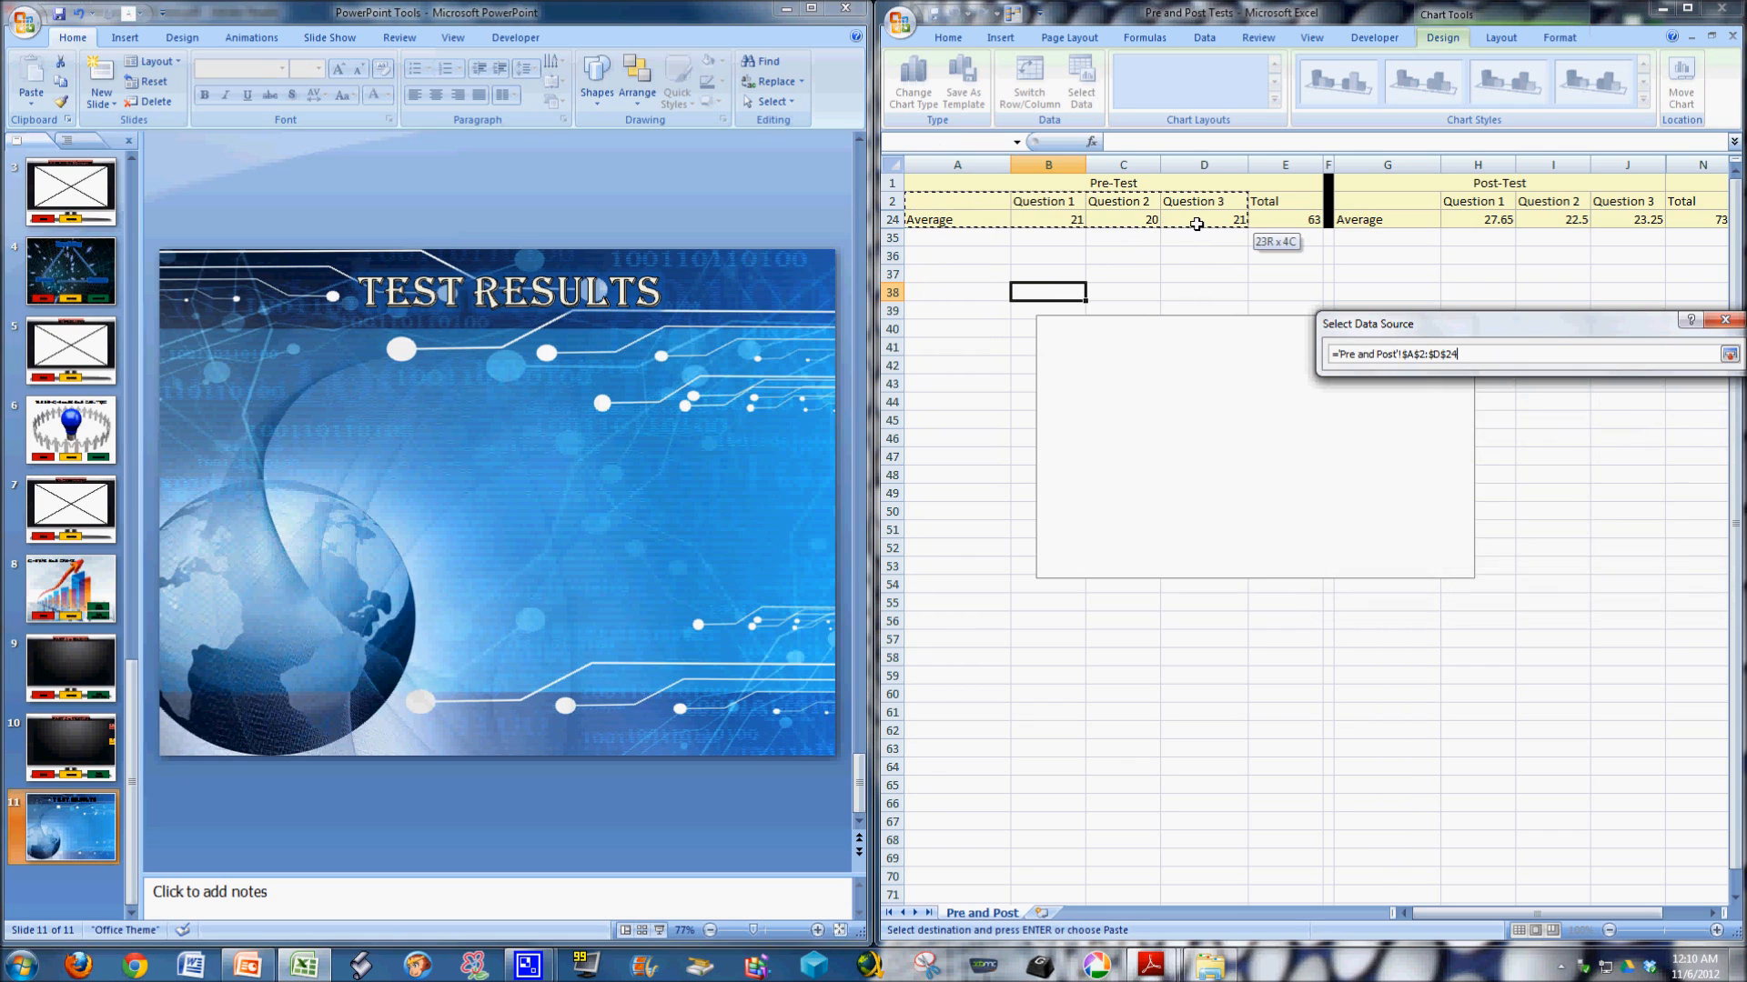
{"action": "left_click_drag", "start_coordinate": [1556, 324], "coordinate": [1475, 503]}
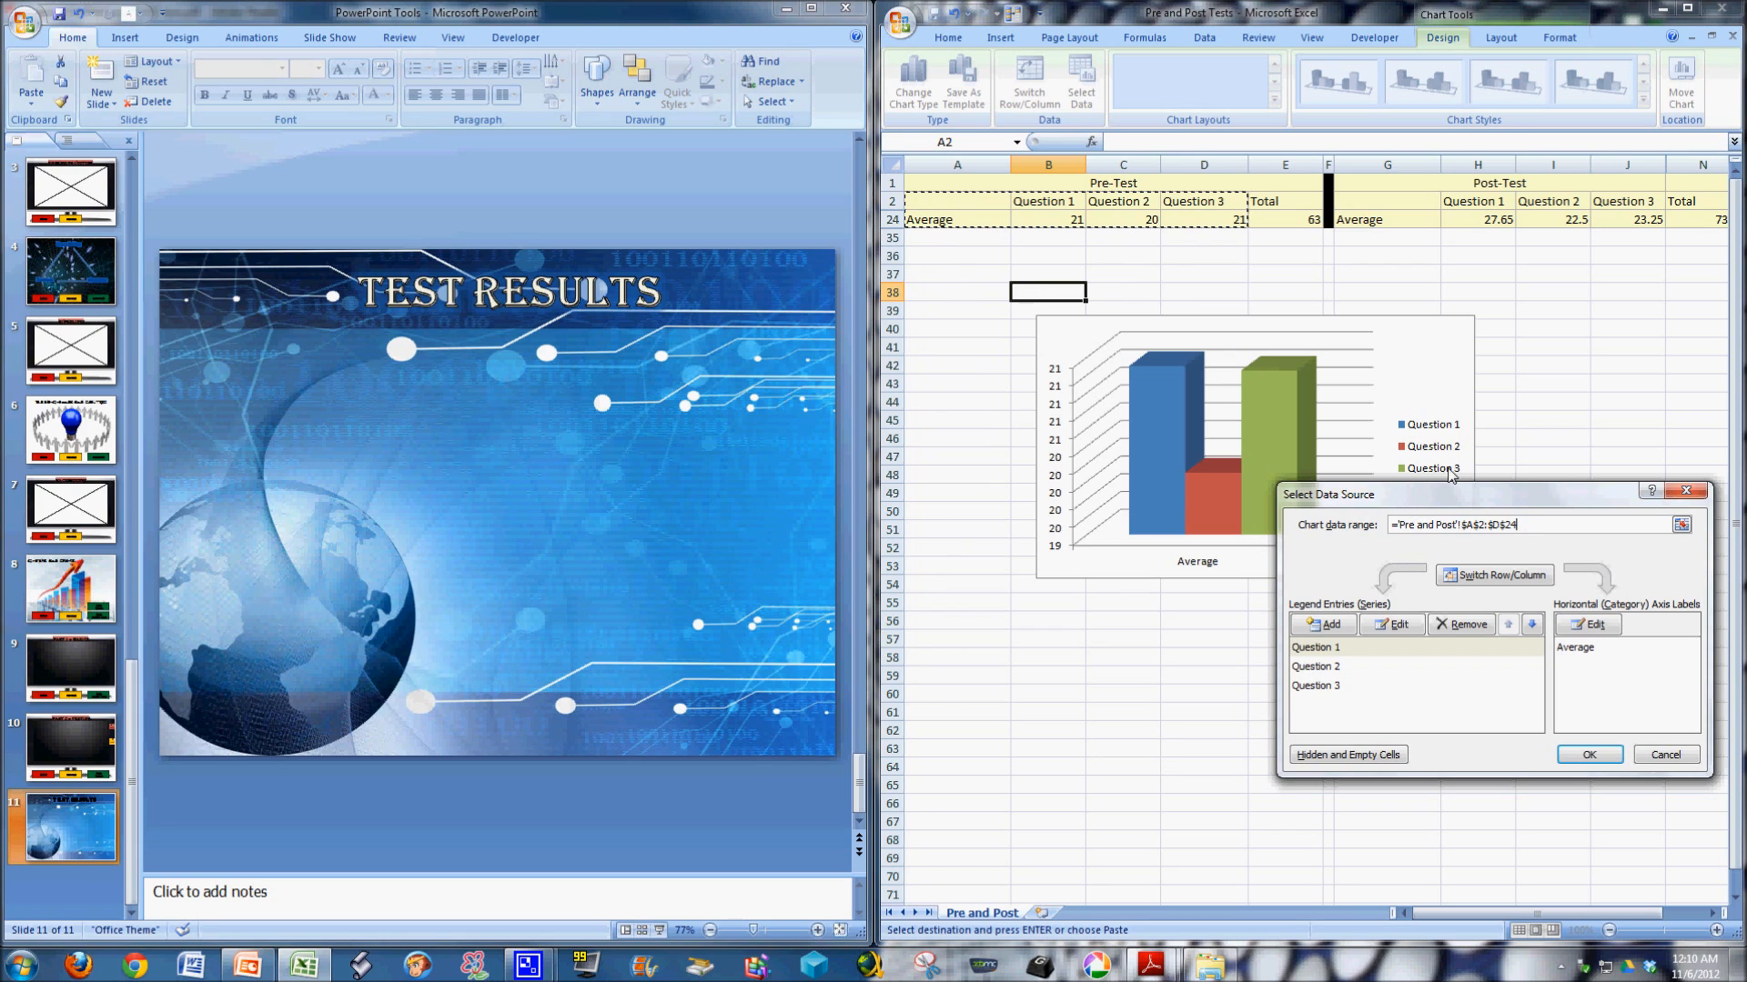
{"action": "left_click_drag", "start_coordinate": [1406, 500], "coordinate": [1364, 532]}
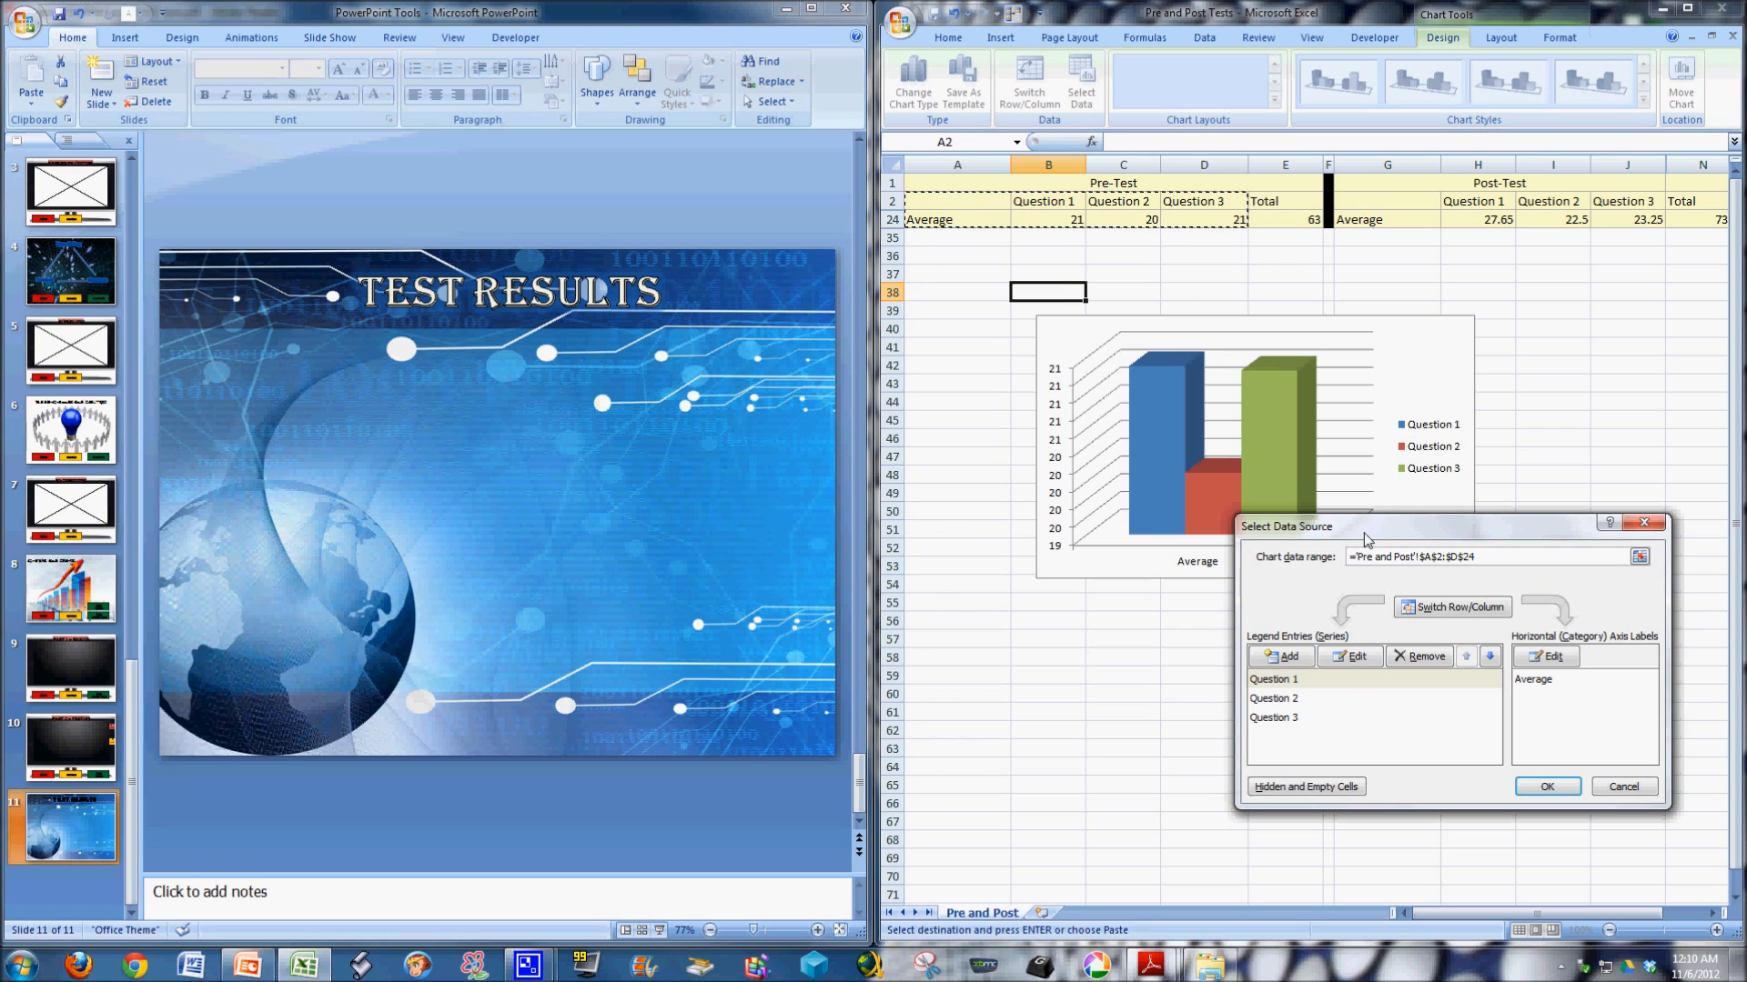
{"action": "left_click_drag", "start_coordinate": [1362, 537], "coordinate": [1433, 570]}
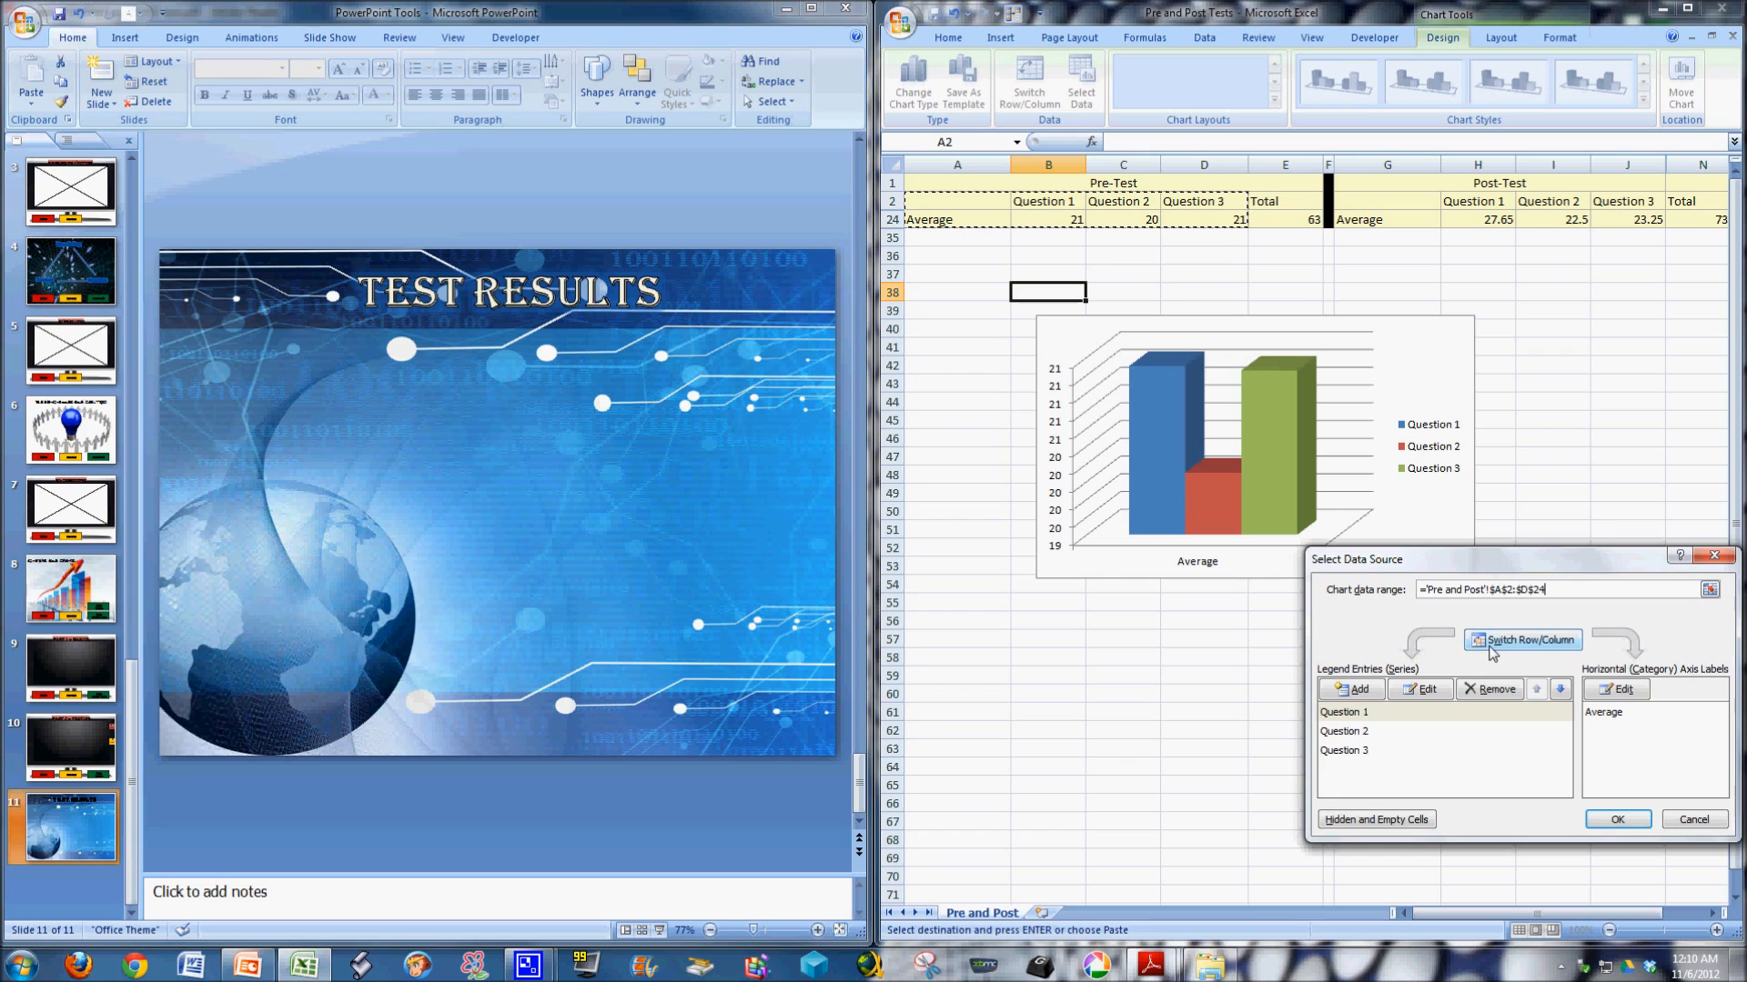
{"action": "left_click", "coordinate": [1534, 642]}
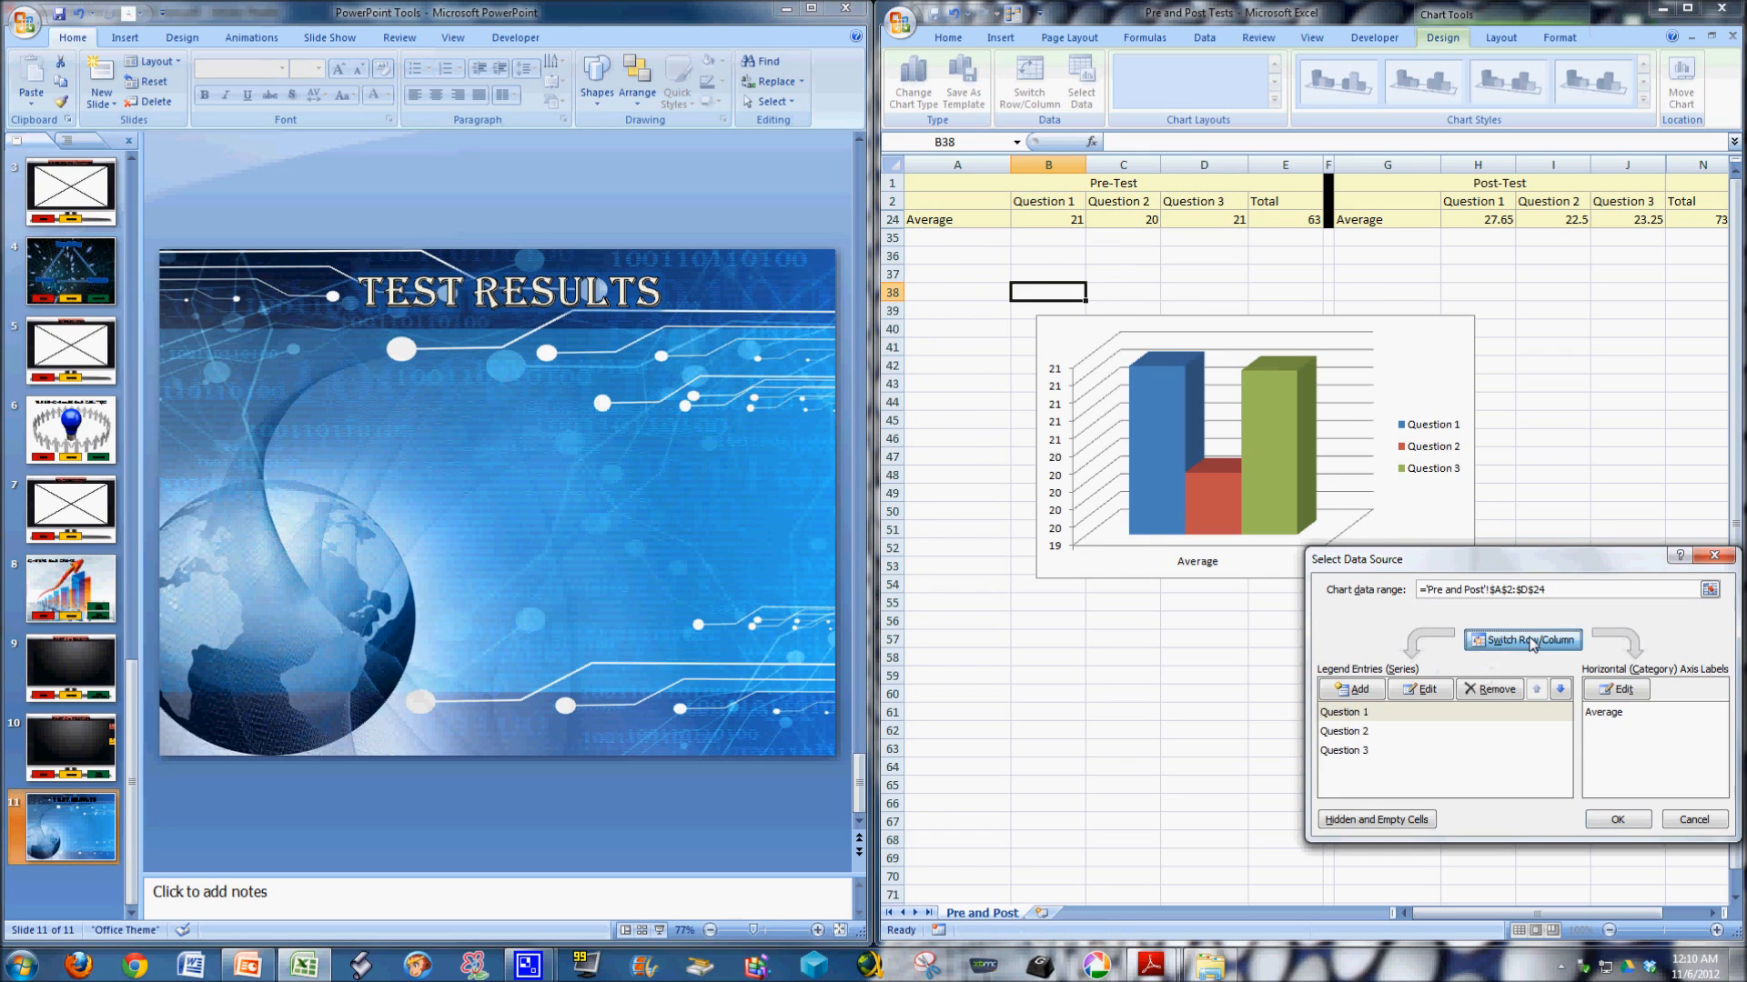